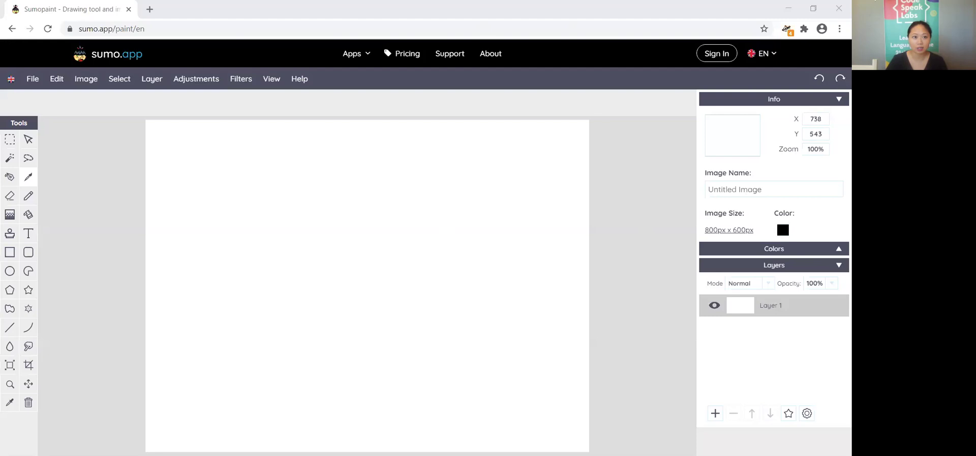
Step: Add a text box reading 'sumo.app/paint/en', widen it, then remove it from the canvas
{"action": "mouse_move", "coordinate": [191, 18]}
{"action": "left_mouse_down"}
{"action": "mouse_move", "coordinate": [62, 28]}
{"action": "mouse_move", "coordinate": [188, 51]}
{"action": "mouse_move", "coordinate": [195, 27]}
{"action": "left_mouse_up"}
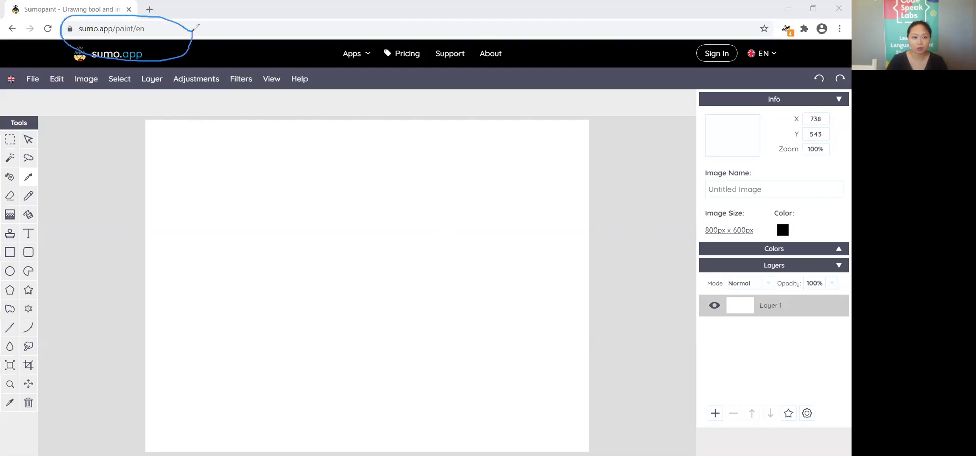
{"action": "left_click", "coordinate": [200, 190]}
{"action": "type", "text": "sumo."}
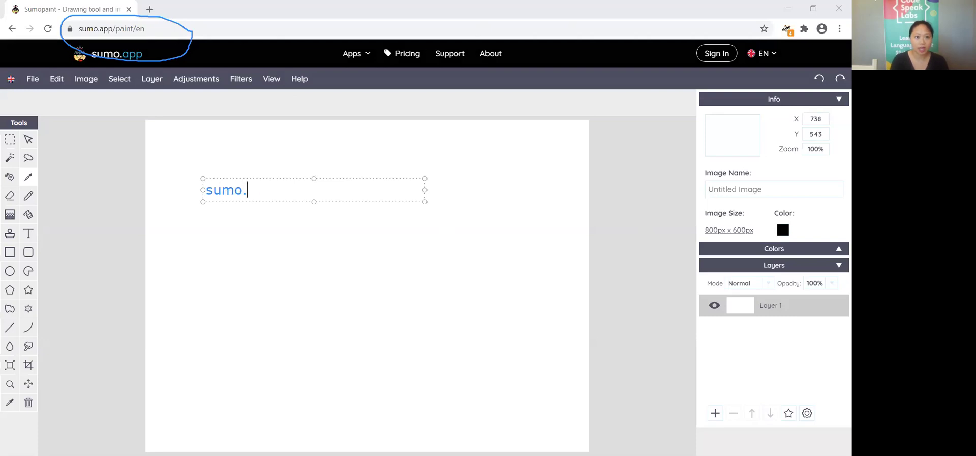
{"action": "type", "text": "app/pa"}
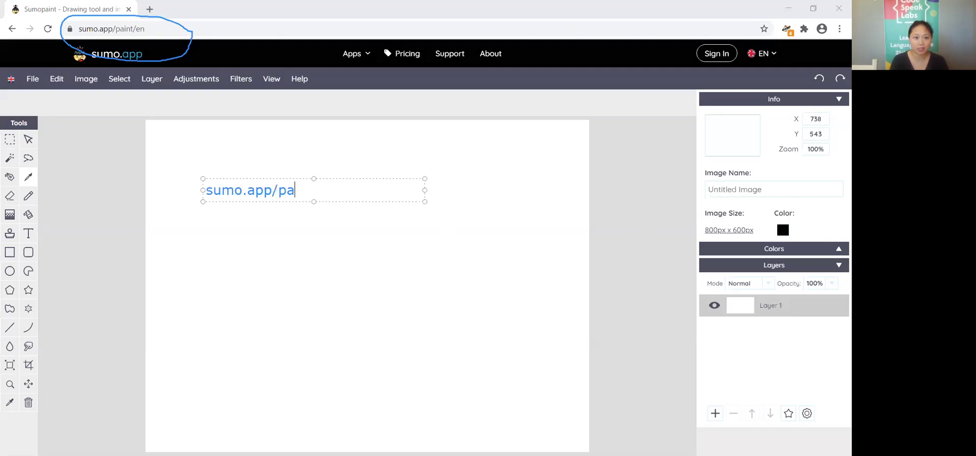
{"action": "type", "text": "int/en"}
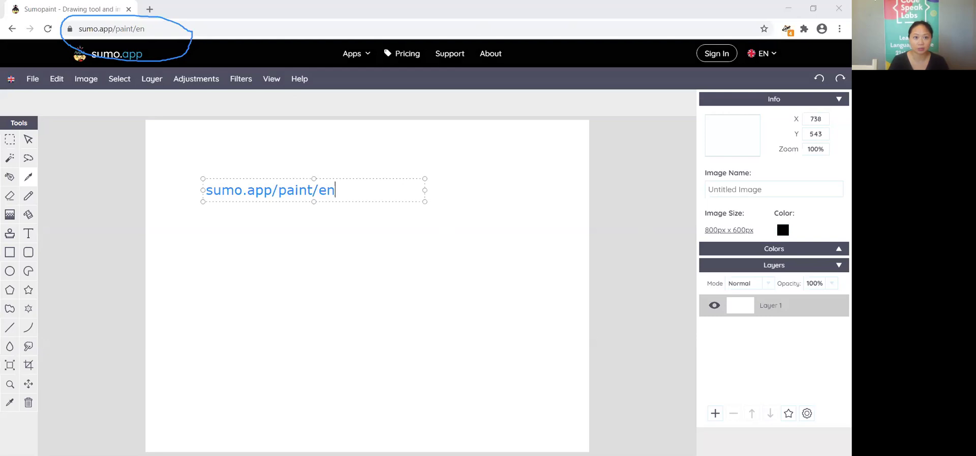
{"action": "key", "text": "ctrl+a"}
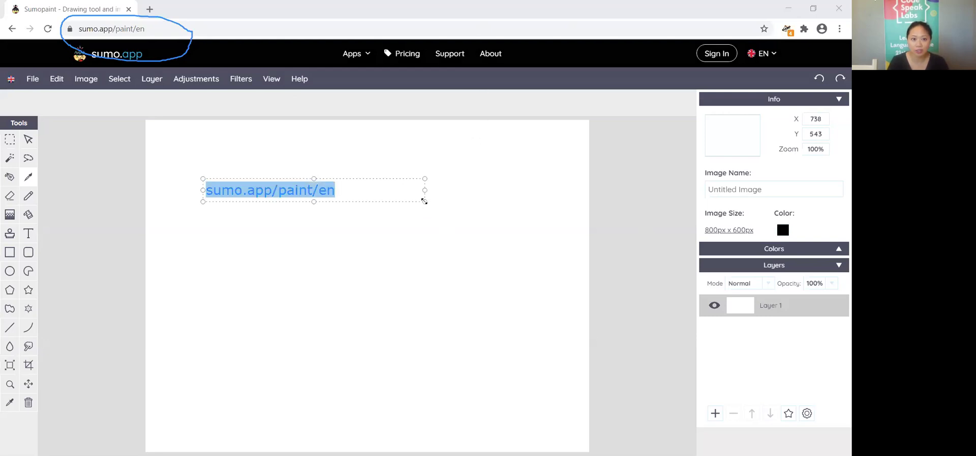
{"action": "left_click_drag", "start_coordinate": [424, 201], "coordinate": [518, 245]}
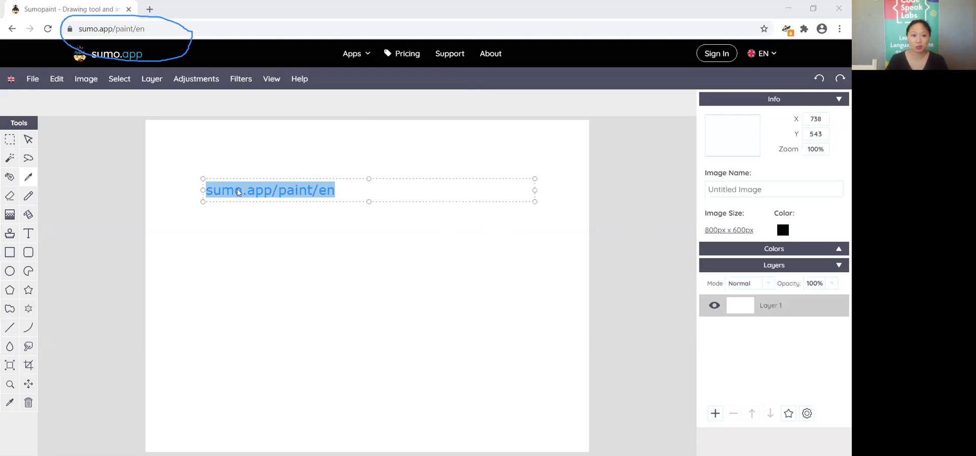
{"action": "left_click", "coordinate": [262, 193]}
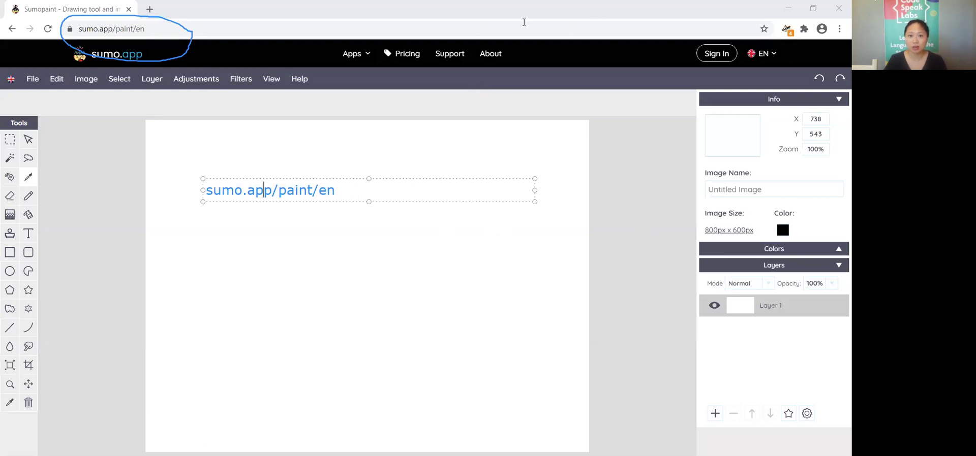
{"action": "key", "text": "Escape"}
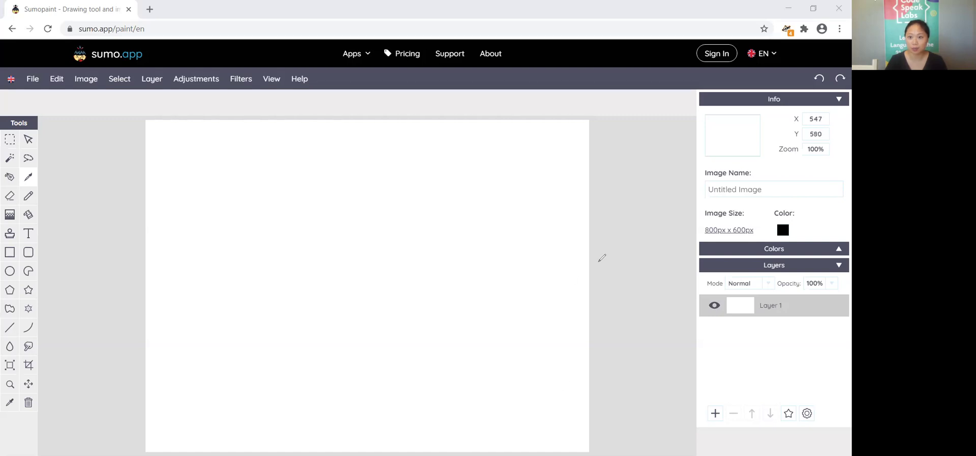
Step: Expand the Colors panel, then collapse both the Info and Colors panels
{"action": "mouse_move", "coordinate": [844, 256]}
{"action": "left_mouse_down"}
{"action": "mouse_move", "coordinate": [672, 277]}
{"action": "mouse_move", "coordinate": [688, 374]}
{"action": "mouse_move", "coordinate": [837, 358]}
{"action": "mouse_move", "coordinate": [841, 253]}
{"action": "left_mouse_up"}
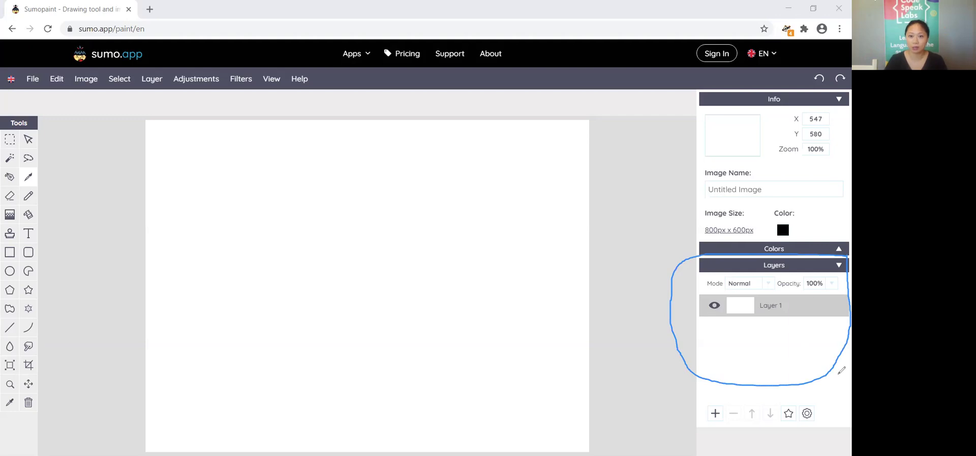
{"action": "mouse_move", "coordinate": [734, 406]}
{"action": "left_mouse_down"}
{"action": "mouse_move", "coordinate": [722, 386]}
{"action": "mouse_move", "coordinate": [693, 401]}
{"action": "mouse_move", "coordinate": [689, 423]}
{"action": "mouse_move", "coordinate": [711, 439]}
{"action": "mouse_move", "coordinate": [730, 420]}
{"action": "mouse_move", "coordinate": [726, 394]}
{"action": "left_mouse_up"}
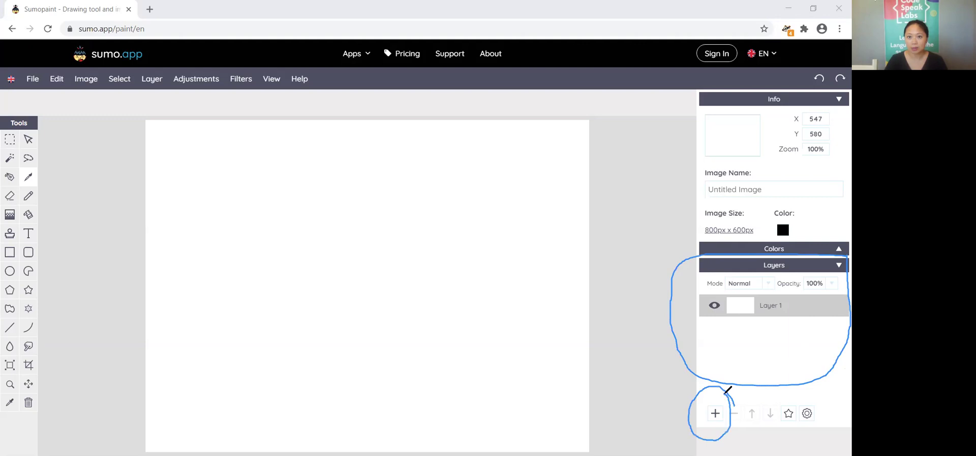
{"action": "mouse_move", "coordinate": [634, 349]}
{"action": "left_mouse_down"}
{"action": "mouse_move", "coordinate": [688, 406]}
{"action": "mouse_move", "coordinate": [687, 381]}
{"action": "mouse_move", "coordinate": [680, 405]}
{"action": "mouse_move", "coordinate": [647, 414]}
{"action": "left_mouse_up"}
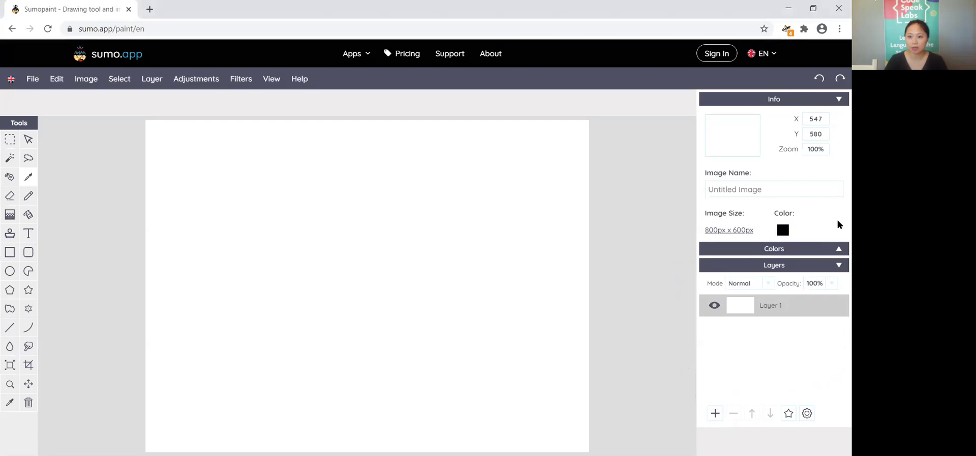
{"action": "left_click", "coordinate": [839, 253]}
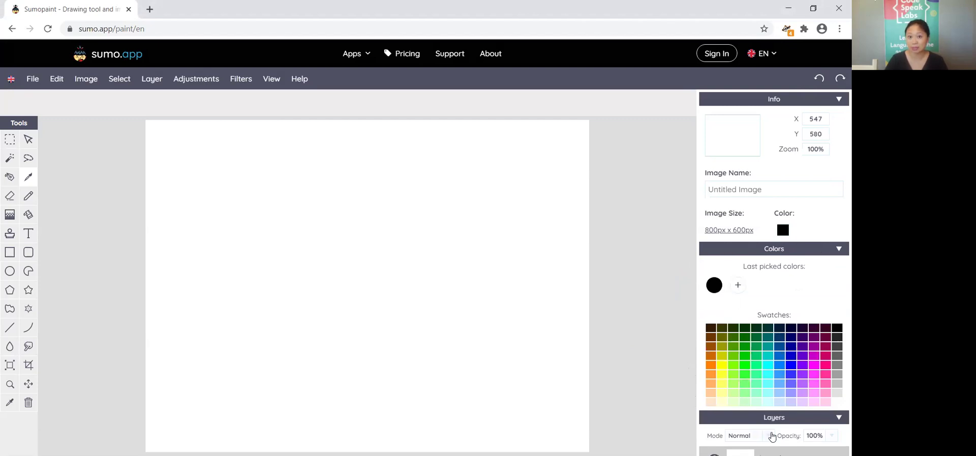
{"action": "left_click", "coordinate": [838, 100]}
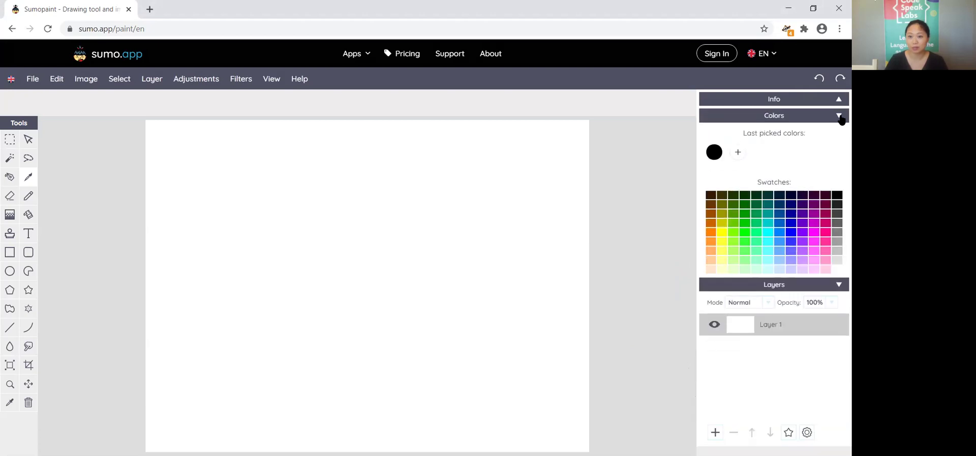
{"action": "left_click", "coordinate": [839, 117]}
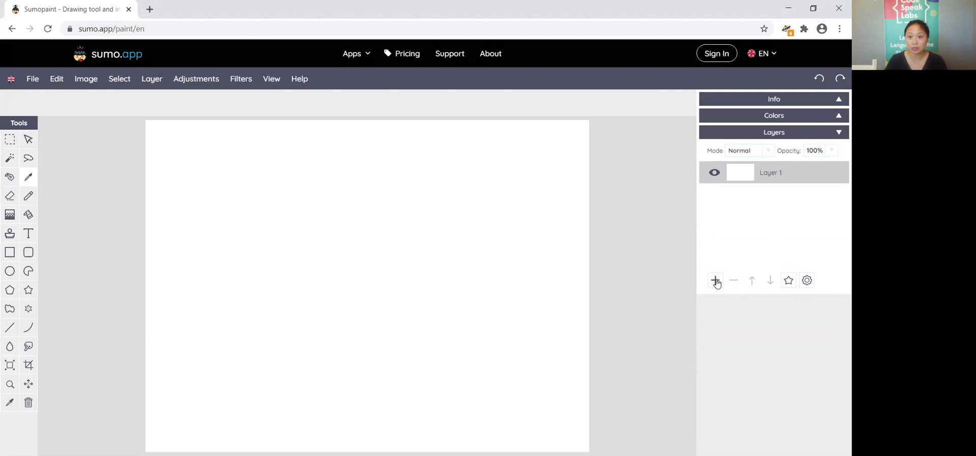
Step: Add an empty transparent Layer 2 above Layer 1 in the Layers panel
{"action": "left_click", "coordinate": [715, 281]}
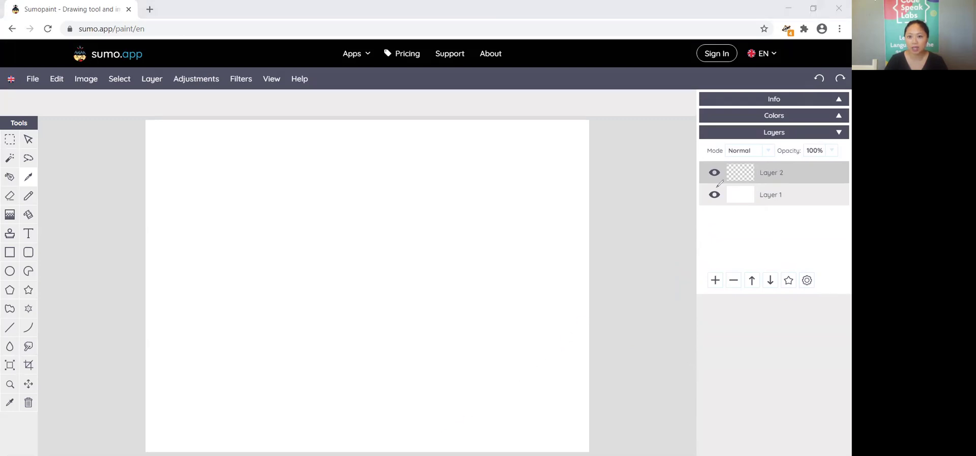
{"action": "mouse_move", "coordinate": [772, 184]}
{"action": "left_mouse_down"}
{"action": "mouse_move", "coordinate": [800, 217]}
{"action": "mouse_move", "coordinate": [787, 185]}
{"action": "left_mouse_up"}
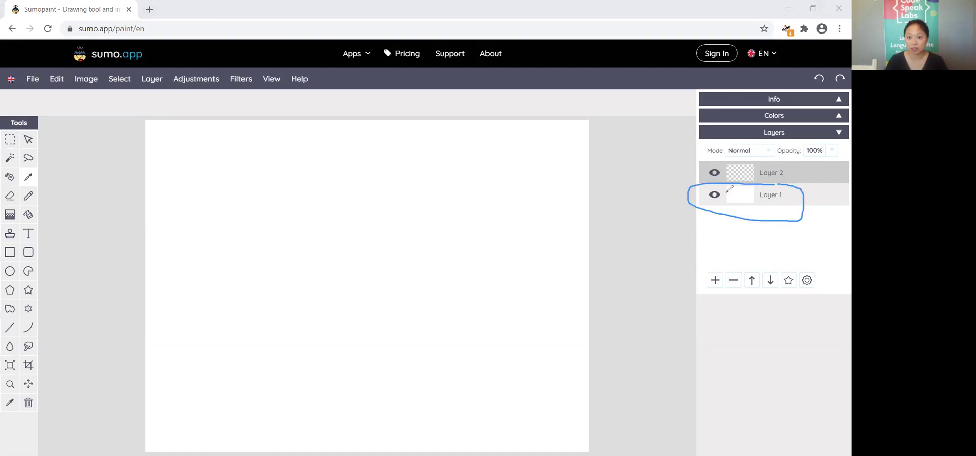
{"action": "mouse_move", "coordinate": [727, 188]}
{"action": "left_mouse_down"}
{"action": "mouse_move", "coordinate": [766, 190]}
{"action": "mouse_move", "coordinate": [759, 204]}
{"action": "mouse_move", "coordinate": [719, 204]}
{"action": "left_mouse_up"}
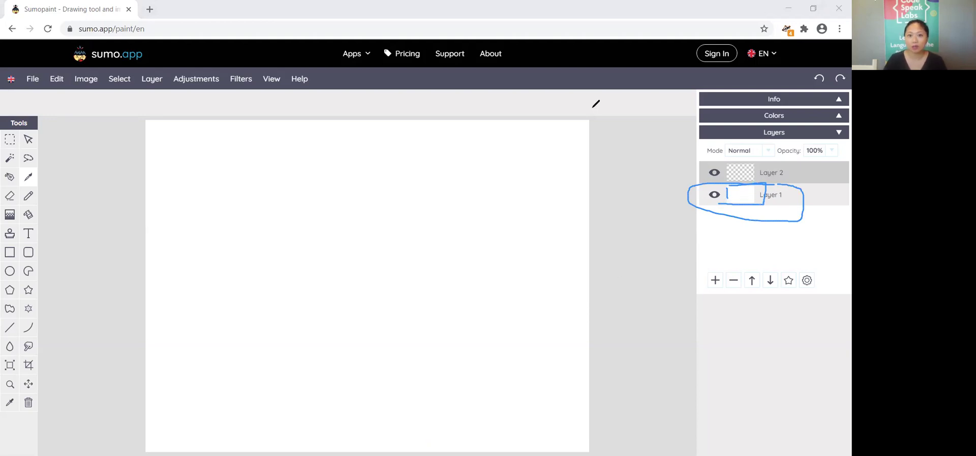
{"action": "mouse_move", "coordinate": [811, 160]}
{"action": "left_mouse_down"}
{"action": "mouse_move", "coordinate": [672, 169]}
{"action": "mouse_move", "coordinate": [679, 178]}
{"action": "mouse_move", "coordinate": [778, 180]}
{"action": "mouse_move", "coordinate": [814, 174]}
{"action": "left_mouse_up"}
{"action": "mouse_move", "coordinate": [752, 163]}
{"action": "left_mouse_down"}
{"action": "mouse_move", "coordinate": [743, 161]}
{"action": "mouse_move", "coordinate": [740, 181]}
{"action": "mouse_move", "coordinate": [760, 174]}
{"action": "left_mouse_up"}
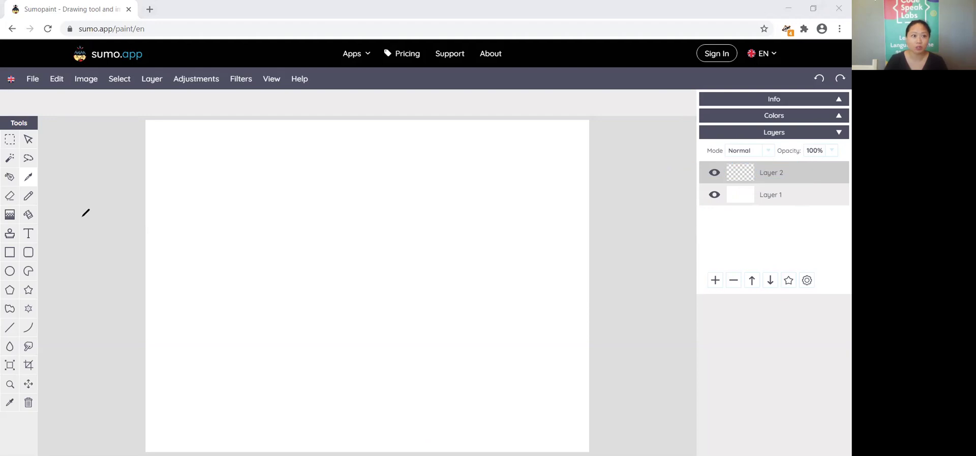
Step: With the Pencil, draw an oval face outline, curved closed eyes and an open smiling mouth
{"action": "mouse_move", "coordinate": [62, 186]}
{"action": "left_mouse_down"}
{"action": "mouse_move", "coordinate": [33, 185]}
{"action": "mouse_move", "coordinate": [21, 195]}
{"action": "mouse_move", "coordinate": [27, 211]}
{"action": "mouse_move", "coordinate": [47, 181]}
{"action": "left_mouse_up"}
{"action": "left_click", "coordinate": [27, 198]}
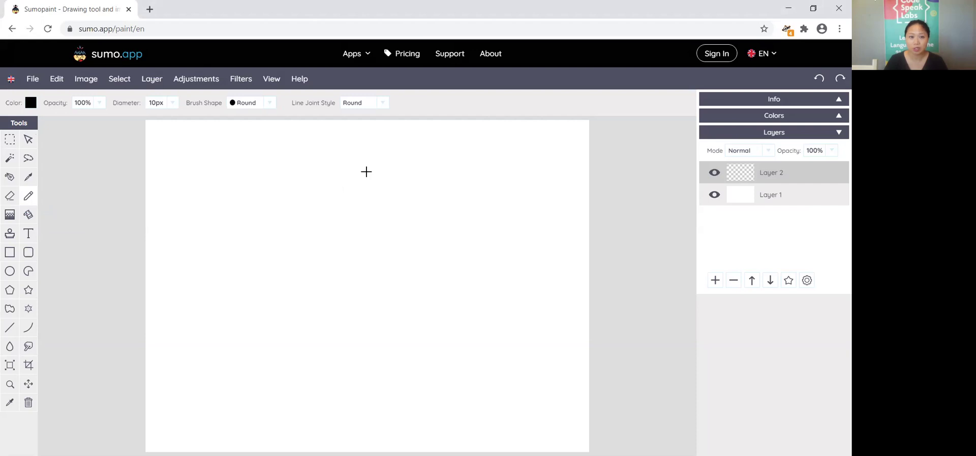
{"action": "mouse_move", "coordinate": [373, 172]}
{"action": "left_mouse_down"}
{"action": "mouse_move", "coordinate": [327, 173]}
{"action": "mouse_move", "coordinate": [295, 192]}
{"action": "mouse_move", "coordinate": [275, 235]}
{"action": "mouse_move", "coordinate": [284, 335]}
{"action": "mouse_move", "coordinate": [320, 367]}
{"action": "mouse_move", "coordinate": [379, 376]}
{"action": "mouse_move", "coordinate": [403, 366]}
{"action": "mouse_move", "coordinate": [419, 340]}
{"action": "mouse_move", "coordinate": [428, 252]}
{"action": "mouse_move", "coordinate": [411, 203]}
{"action": "mouse_move", "coordinate": [371, 171]}
{"action": "left_mouse_up"}
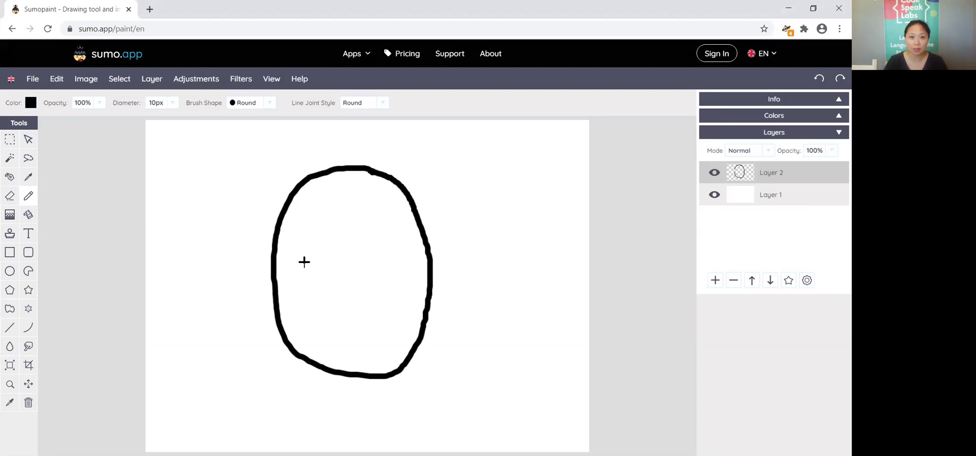
{"action": "mouse_move", "coordinate": [303, 262]}
{"action": "left_mouse_down"}
{"action": "mouse_move", "coordinate": [319, 250]}
{"action": "mouse_move", "coordinate": [344, 260]}
{"action": "mouse_move", "coordinate": [373, 248]}
{"action": "mouse_move", "coordinate": [404, 259]}
{"action": "left_mouse_up"}
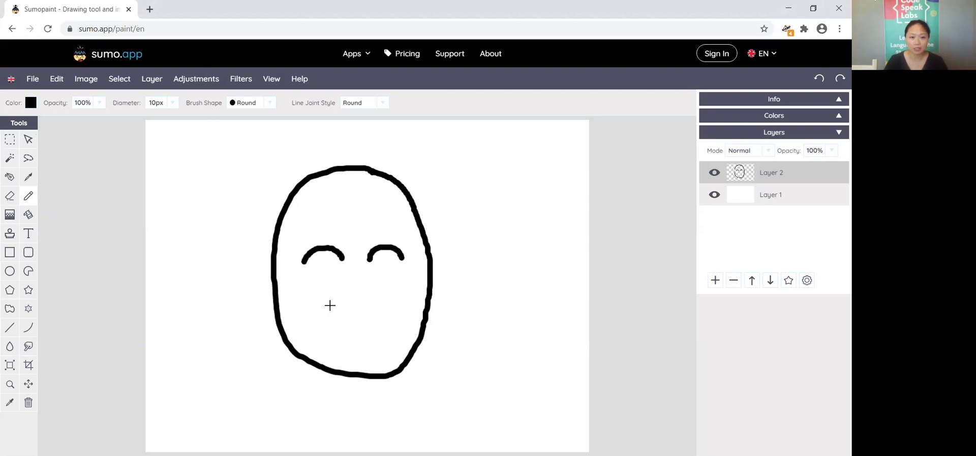
{"action": "mouse_move", "coordinate": [329, 305]}
{"action": "left_mouse_down"}
{"action": "mouse_move", "coordinate": [381, 302]}
{"action": "mouse_move", "coordinate": [379, 322]}
{"action": "mouse_move", "coordinate": [345, 327]}
{"action": "mouse_move", "coordinate": [330, 307]}
{"action": "mouse_move", "coordinate": [340, 317]}
{"action": "mouse_move", "coordinate": [382, 307]}
{"action": "mouse_move", "coordinate": [355, 321]}
{"action": "mouse_move", "coordinate": [377, 310]}
{"action": "mouse_move", "coordinate": [340, 312]}
{"action": "mouse_move", "coordinate": [349, 324]}
{"action": "mouse_move", "coordinate": [337, 314]}
{"action": "mouse_move", "coordinate": [369, 331]}
{"action": "mouse_move", "coordinate": [348, 321]}
{"action": "left_mouse_up"}
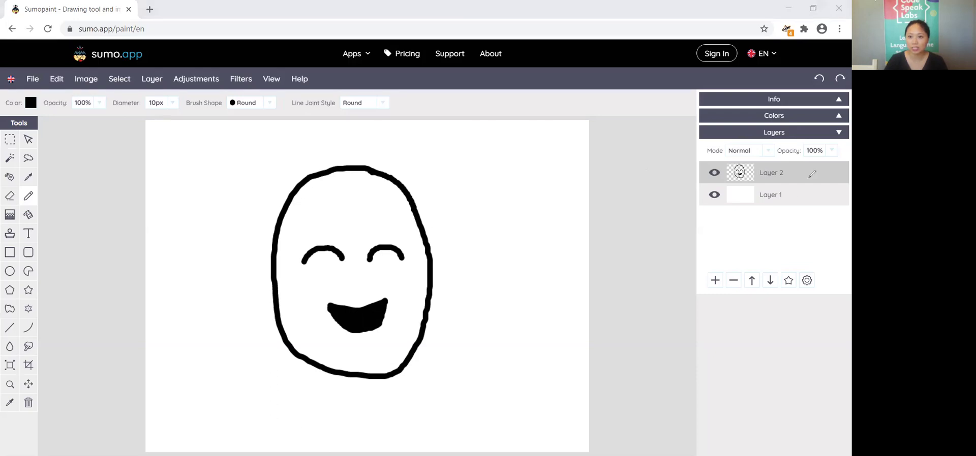
{"action": "left_click_drag", "start_coordinate": [809, 174], "coordinate": [807, 174]}
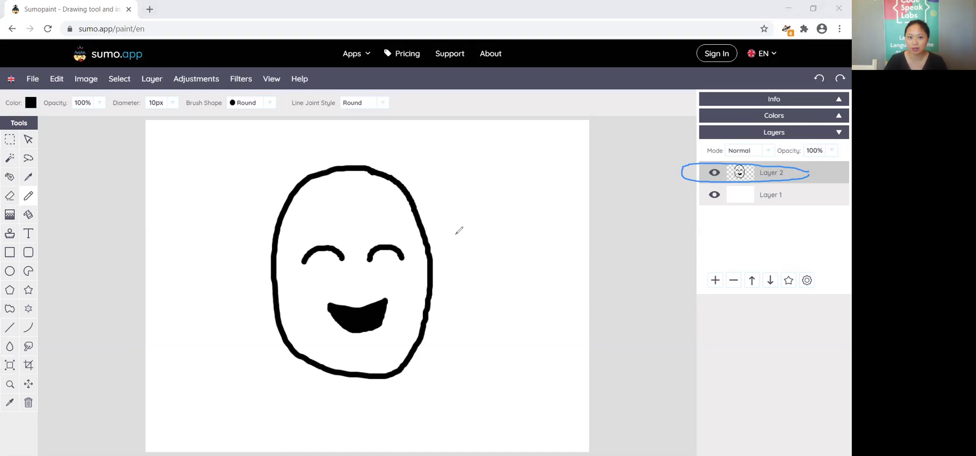
{"action": "mouse_move", "coordinate": [455, 230]}
{"action": "left_mouse_down"}
{"action": "mouse_move", "coordinate": [446, 261]}
{"action": "mouse_move", "coordinate": [696, 162]}
{"action": "mouse_move", "coordinate": [696, 171]}
{"action": "mouse_move", "coordinate": [691, 179]}
{"action": "mouse_move", "coordinate": [697, 162]}
{"action": "mouse_move", "coordinate": [659, 160]}
{"action": "mouse_move", "coordinate": [711, 174]}
{"action": "mouse_move", "coordinate": [666, 186]}
{"action": "mouse_move", "coordinate": [719, 175]}
{"action": "mouse_move", "coordinate": [677, 162]}
{"action": "mouse_move", "coordinate": [699, 164]}
{"action": "left_mouse_up"}
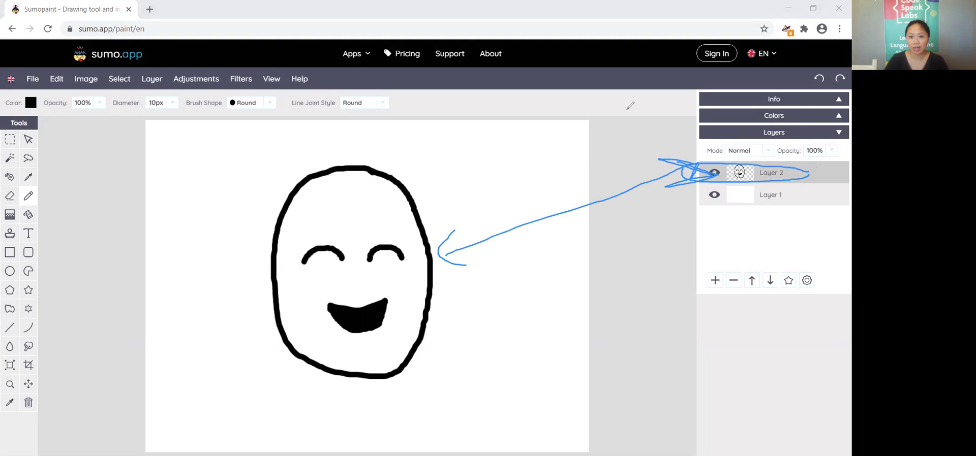
{"action": "key", "text": "e"}
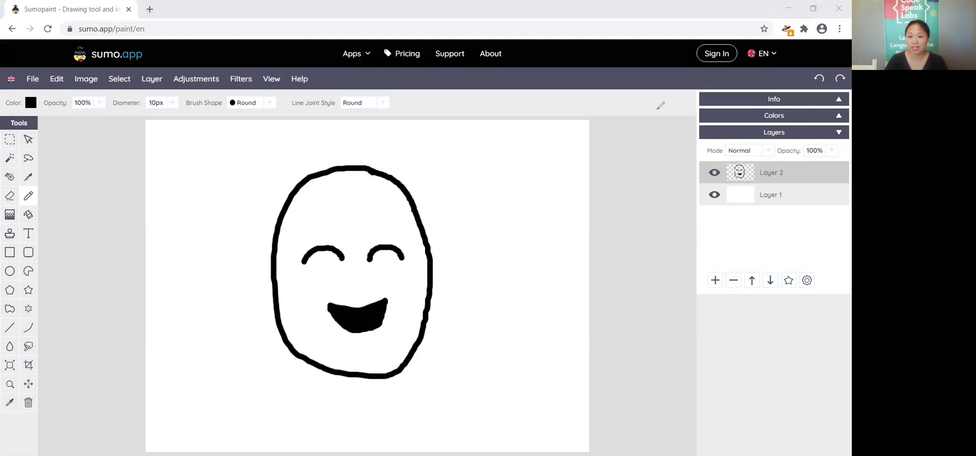
Step: Add Layer 3 and pencil a curly strand, a forehead line and rectangular glasses lenses
{"action": "left_click", "coordinate": [715, 281]}
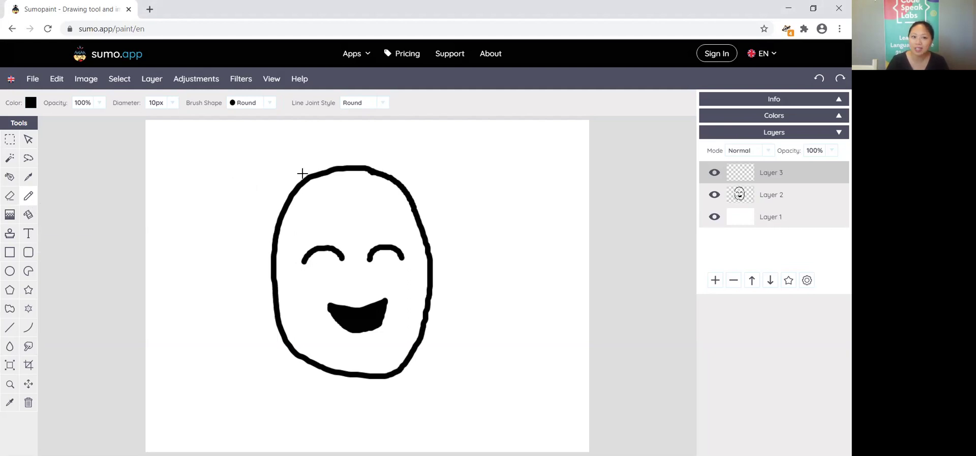
{"action": "mouse_move", "coordinate": [331, 169]}
{"action": "left_mouse_down"}
{"action": "mouse_move", "coordinate": [301, 142]}
{"action": "mouse_move", "coordinate": [296, 153]}
{"action": "mouse_move", "coordinate": [307, 148]}
{"action": "mouse_move", "coordinate": [290, 128]}
{"action": "left_mouse_up"}
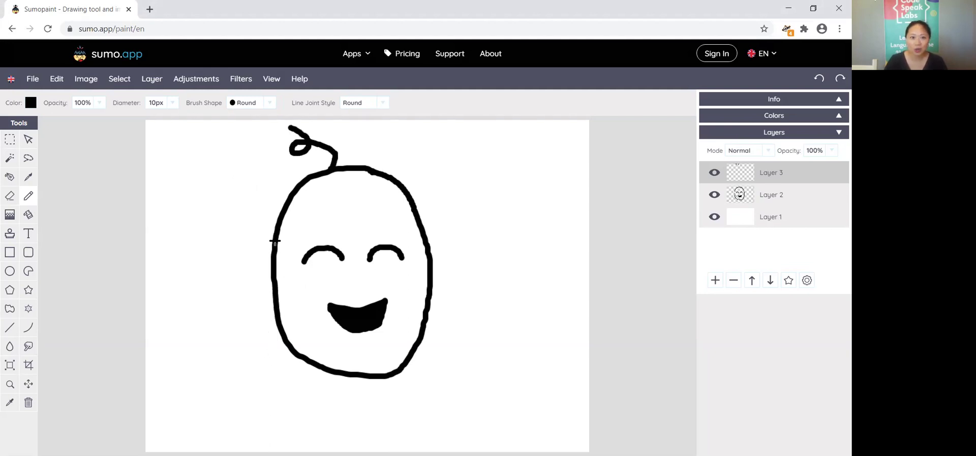
{"action": "left_click_drag", "start_coordinate": [272, 239], "coordinate": [438, 234]}
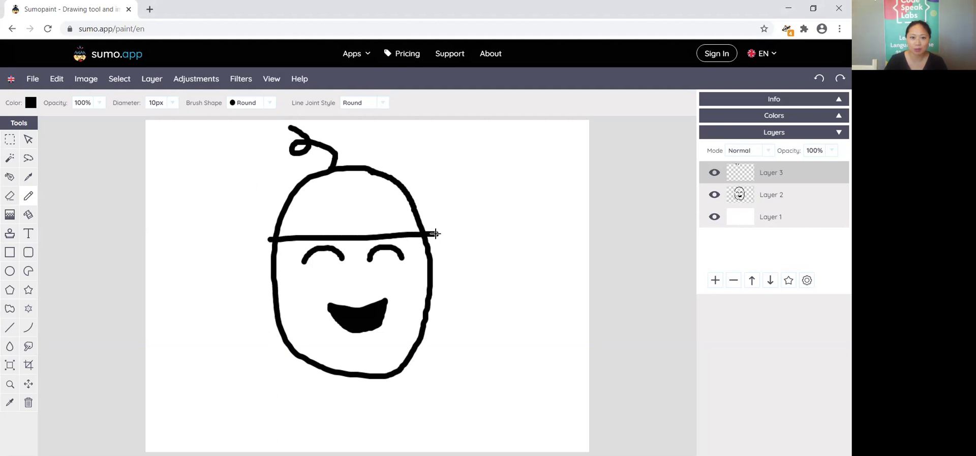
{"action": "mouse_move", "coordinate": [295, 241]}
{"action": "left_mouse_down"}
{"action": "mouse_move", "coordinate": [302, 278]}
{"action": "mouse_move", "coordinate": [357, 276]}
{"action": "mouse_move", "coordinate": [355, 238]}
{"action": "mouse_move", "coordinate": [365, 241]}
{"action": "mouse_move", "coordinate": [364, 273]}
{"action": "mouse_move", "coordinate": [412, 273]}
{"action": "mouse_move", "coordinate": [413, 235]}
{"action": "left_mouse_up"}
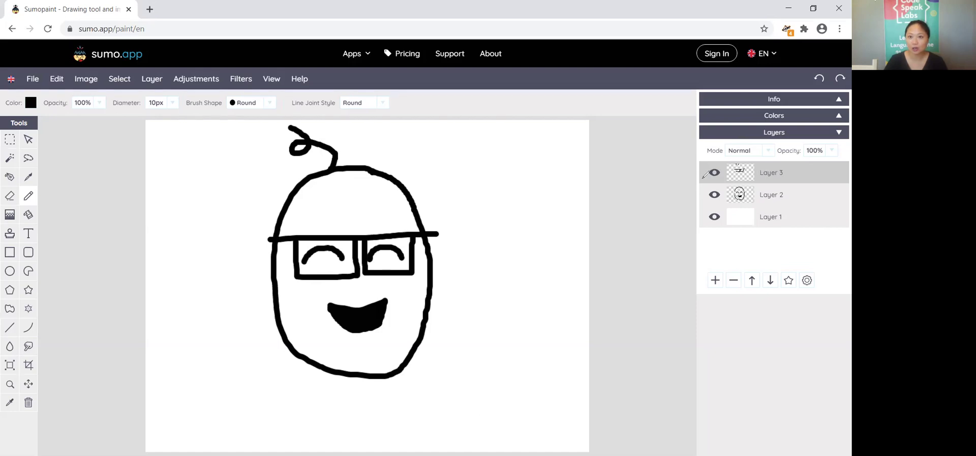
{"action": "mouse_move", "coordinate": [796, 163]}
{"action": "left_mouse_down"}
{"action": "mouse_move", "coordinate": [651, 168]}
{"action": "mouse_move", "coordinate": [786, 175]}
{"action": "mouse_move", "coordinate": [798, 164]}
{"action": "left_mouse_up"}
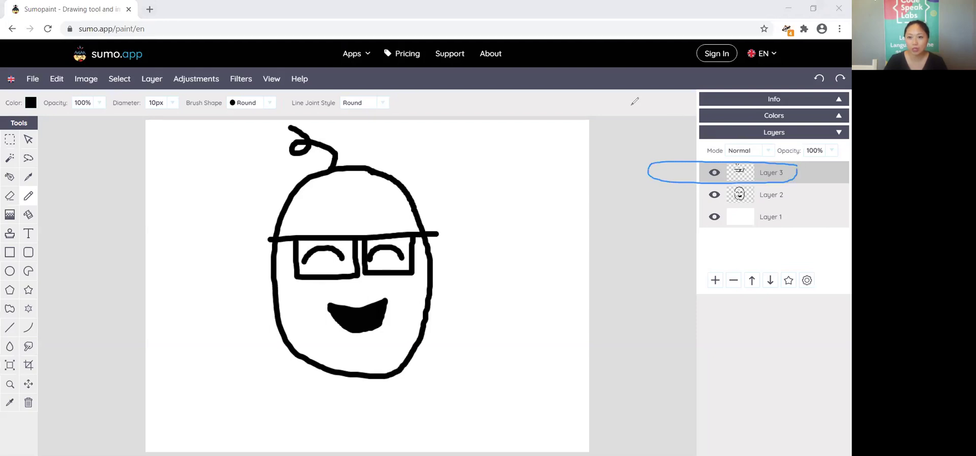
{"action": "mouse_move", "coordinate": [722, 162]}
{"action": "left_mouse_down"}
{"action": "mouse_move", "coordinate": [699, 175]}
{"action": "mouse_move", "coordinate": [705, 185]}
{"action": "mouse_move", "coordinate": [730, 168]}
{"action": "left_mouse_up"}
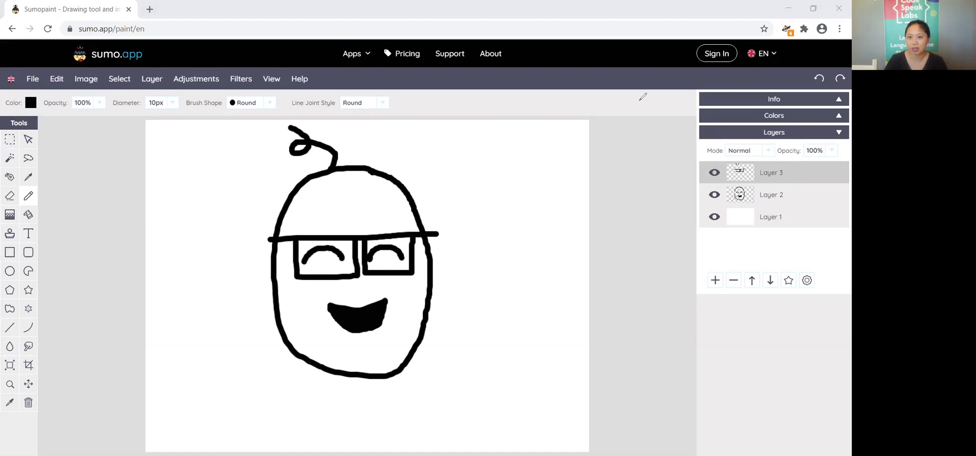
{"action": "left_click", "coordinate": [714, 173]}
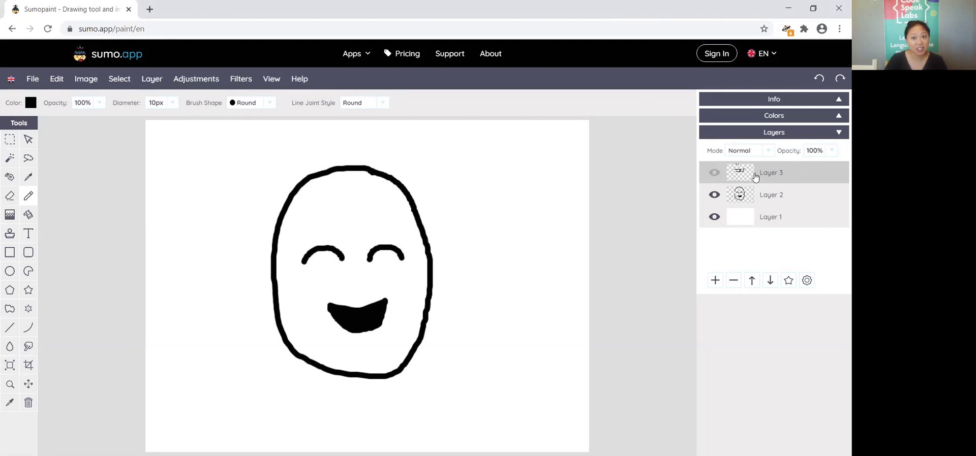
{"action": "left_click", "coordinate": [715, 175]}
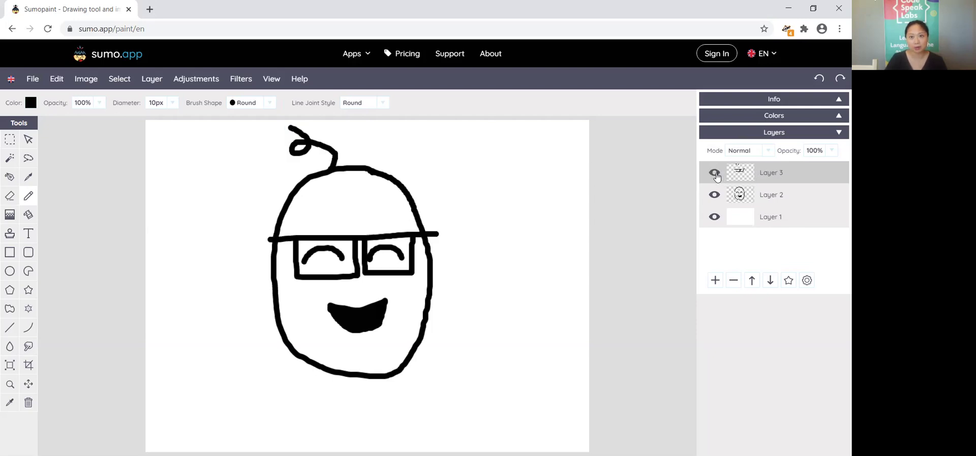
{"action": "left_click", "coordinate": [714, 174]}
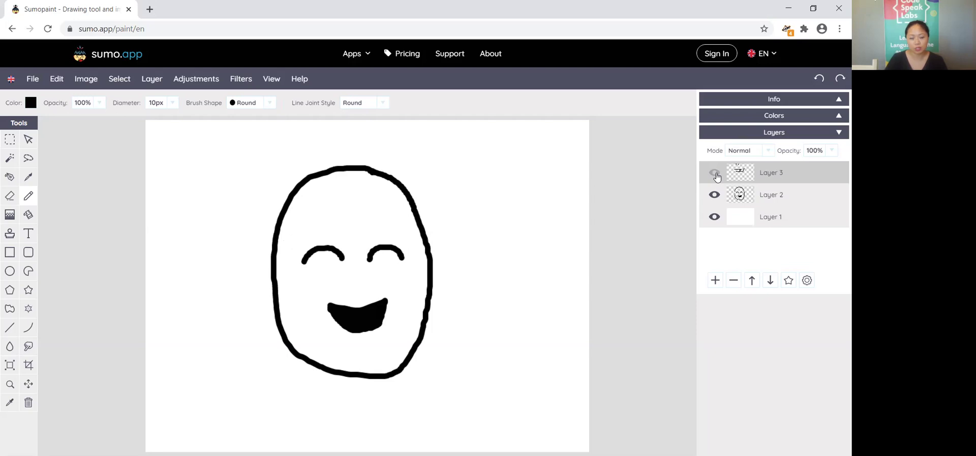
{"action": "left_click", "coordinate": [715, 174]}
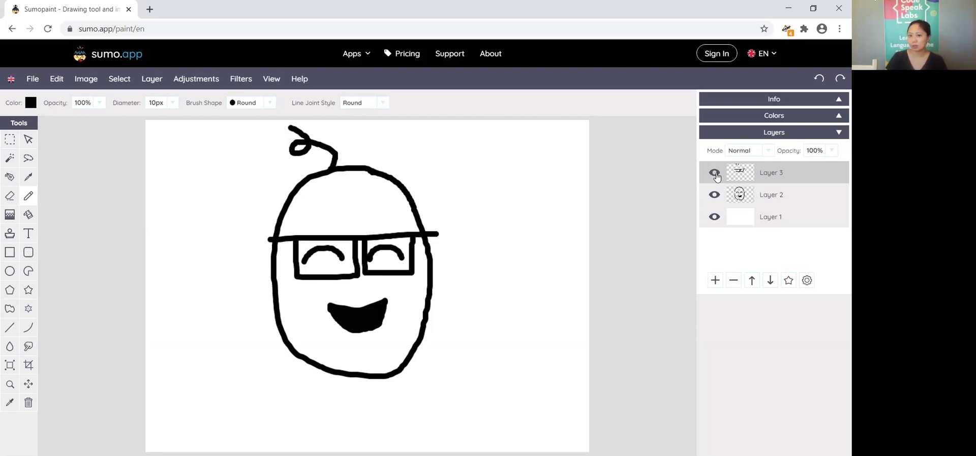
{"action": "left_click", "coordinate": [715, 174]}
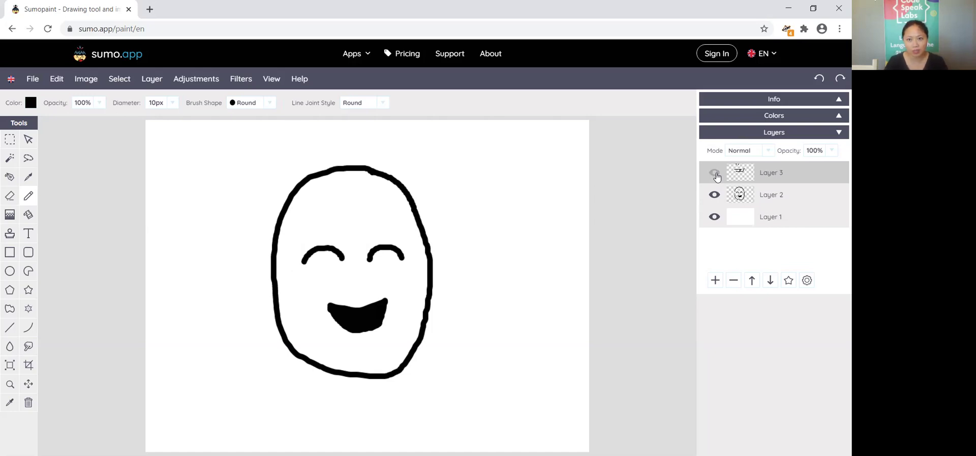
{"action": "left_click", "coordinate": [715, 174]}
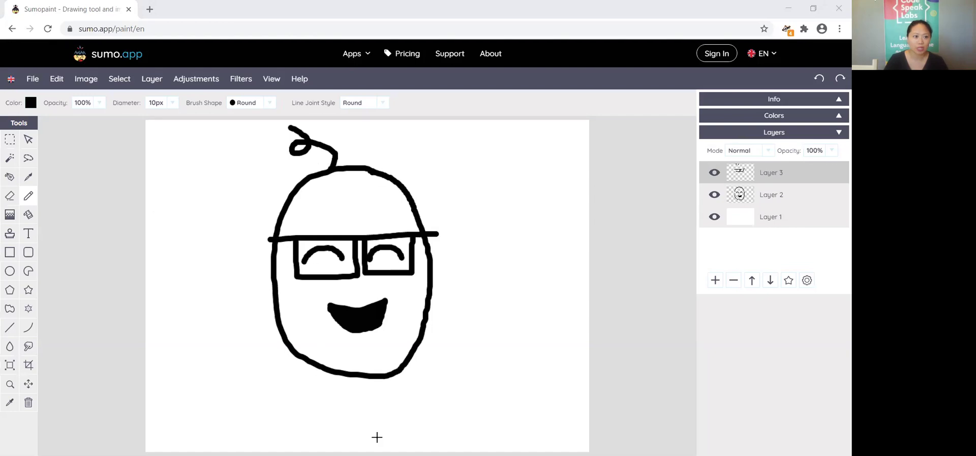
Step: Mark up the screen with two annotation strokes and the text label 'eraser'
{"action": "mouse_move", "coordinate": [12, 188]}
{"action": "left_mouse_down"}
{"action": "mouse_move", "coordinate": [3, 200]}
{"action": "mouse_move", "coordinate": [118, 175]}
{"action": "left_mouse_up"}
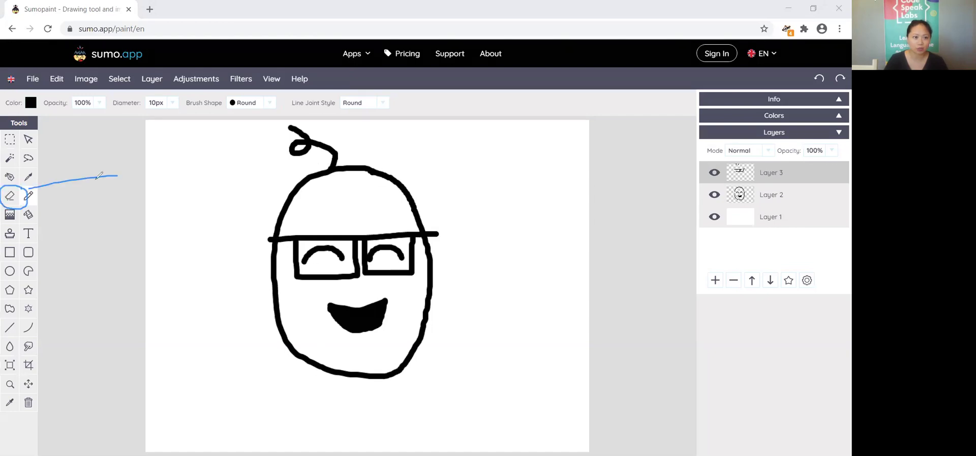
{"action": "mouse_move", "coordinate": [39, 175]}
{"action": "left_mouse_down"}
{"action": "mouse_move", "coordinate": [22, 189]}
{"action": "mouse_move", "coordinate": [113, 202]}
{"action": "left_mouse_up"}
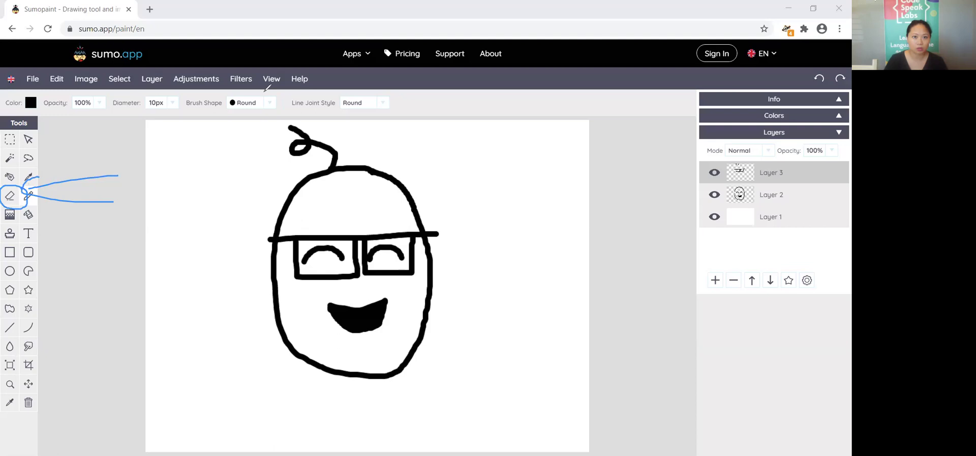
{"action": "left_click", "coordinate": [126, 168]}
{"action": "type", "text": "eraser"}
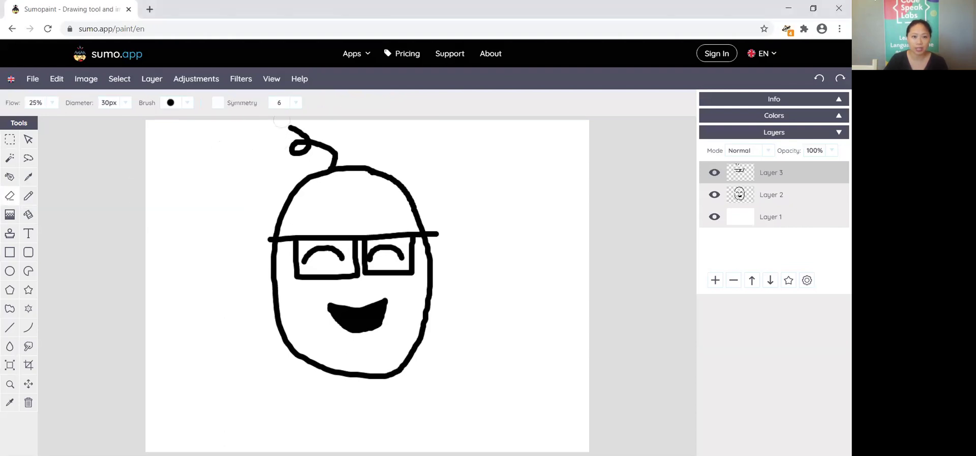
Step: Erase the curly antenna and the right end of the glasses bar and lens, then annotate undoing
{"action": "left_click", "coordinate": [185, 103]}
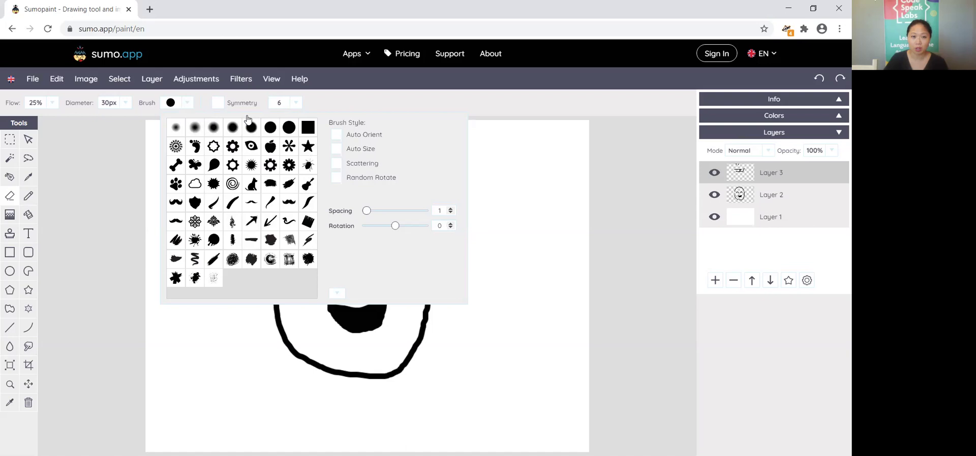
{"action": "left_click", "coordinate": [148, 151]}
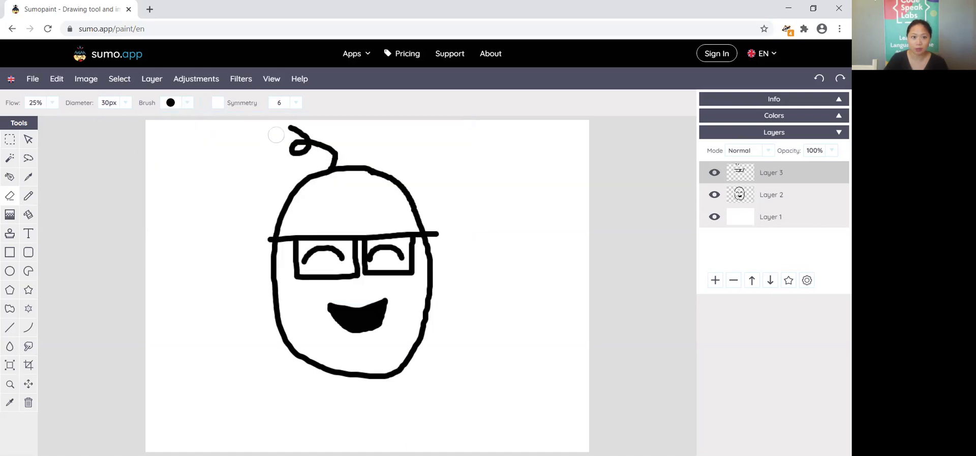
{"action": "mouse_move", "coordinate": [322, 129]}
{"action": "left_mouse_down"}
{"action": "mouse_move", "coordinate": [257, 140]}
{"action": "mouse_move", "coordinate": [356, 140]}
{"action": "mouse_move", "coordinate": [272, 141]}
{"action": "mouse_move", "coordinate": [312, 146]}
{"action": "mouse_move", "coordinate": [250, 153]}
{"action": "mouse_move", "coordinate": [387, 159]}
{"action": "mouse_move", "coordinate": [295, 149]}
{"action": "mouse_move", "coordinate": [315, 138]}
{"action": "left_mouse_up"}
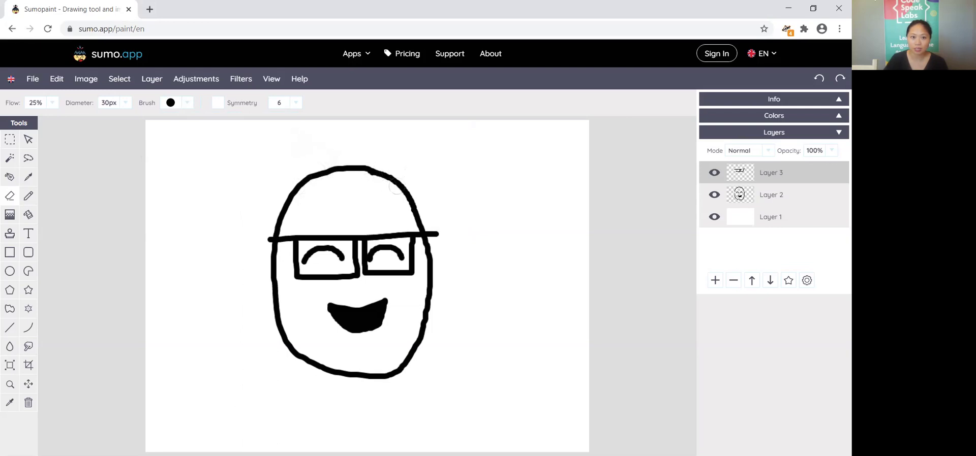
{"action": "left_click_drag", "start_coordinate": [418, 208], "coordinate": [427, 291]}
{"action": "left_click", "coordinate": [441, 240]}
{"action": "left_click_drag", "start_coordinate": [413, 207], "coordinate": [415, 291]}
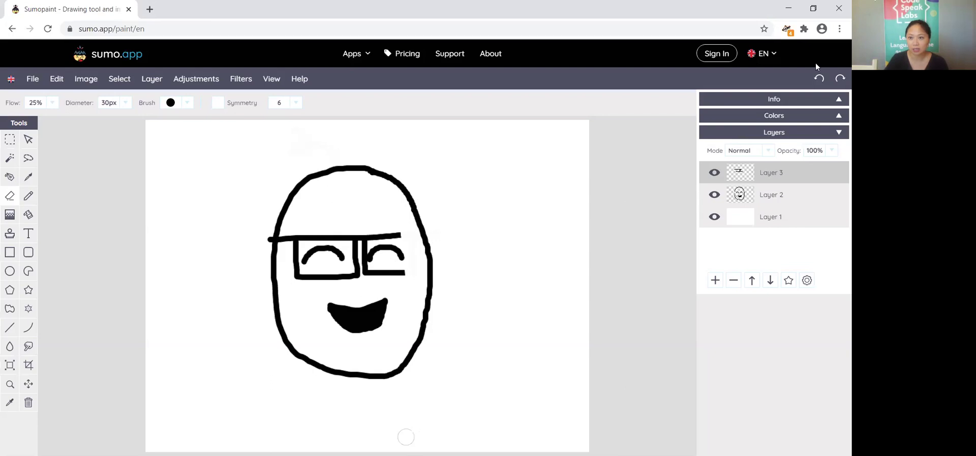
{"action": "left_click_drag", "start_coordinate": [815, 62], "coordinate": [828, 65]}
{"action": "mouse_move", "coordinate": [630, 152]}
{"action": "left_mouse_down"}
{"action": "mouse_move", "coordinate": [757, 101]}
{"action": "mouse_move", "coordinate": [772, 78]}
{"action": "left_mouse_up"}
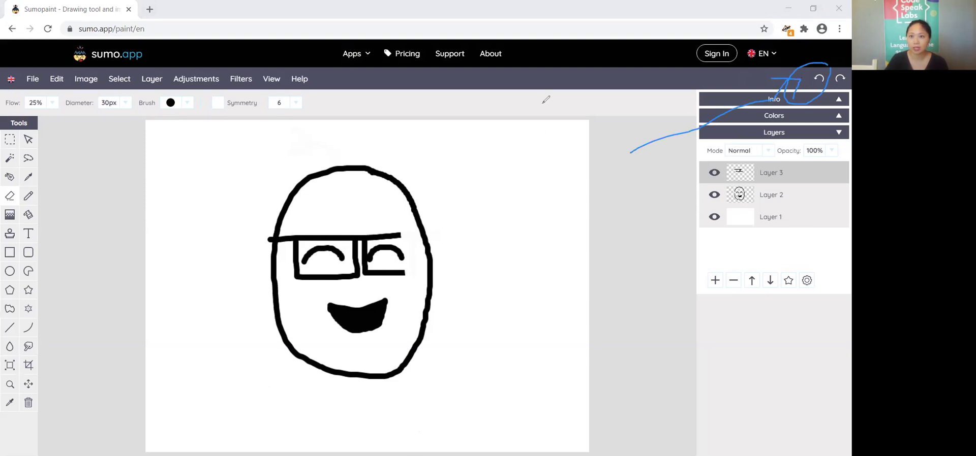
Step: Undo, redo, then undo twice so the full glasses bar and right lens return
{"action": "left_click", "coordinate": [819, 78]}
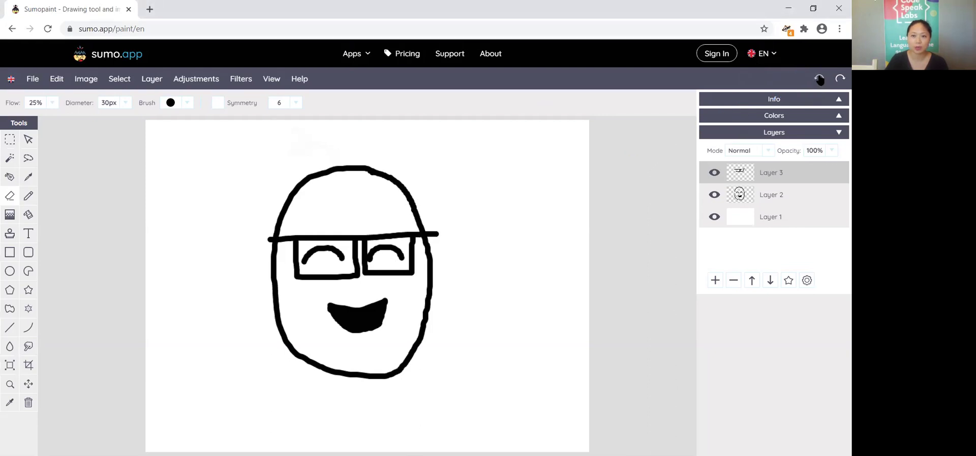
{"action": "left_click", "coordinate": [840, 79]}
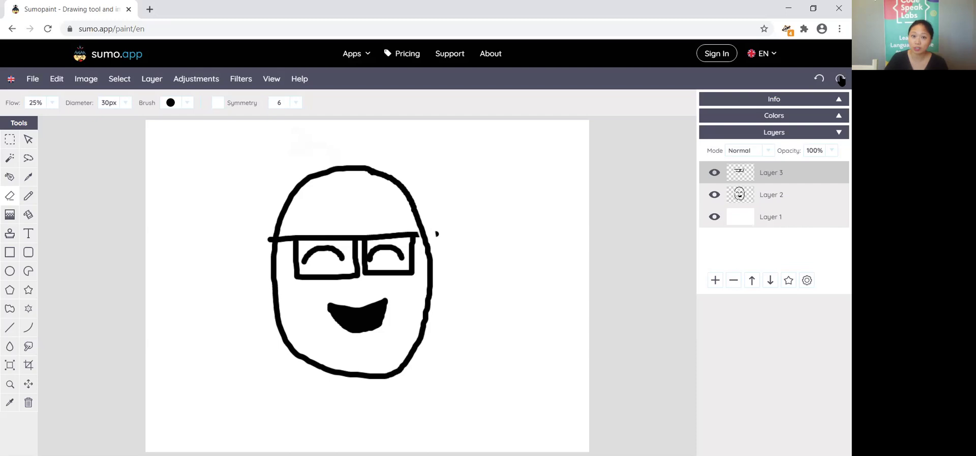
{"action": "left_click", "coordinate": [840, 79]}
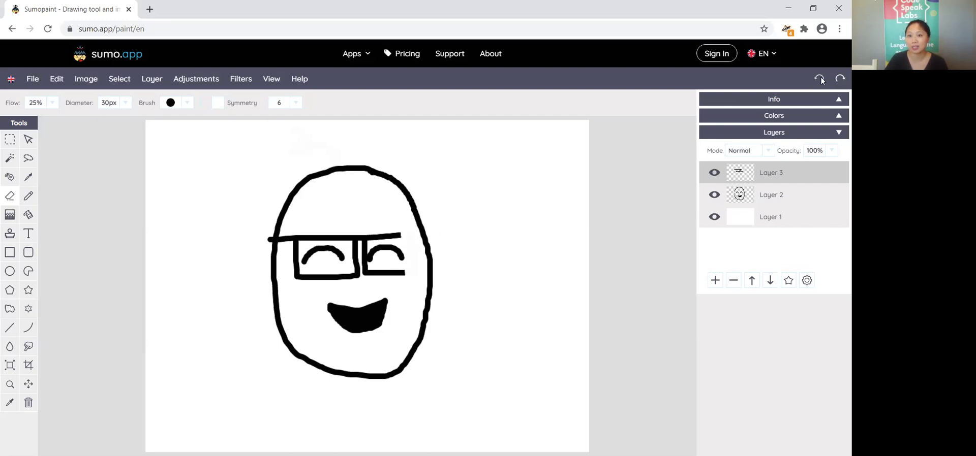
{"action": "left_click", "coordinate": [819, 80]}
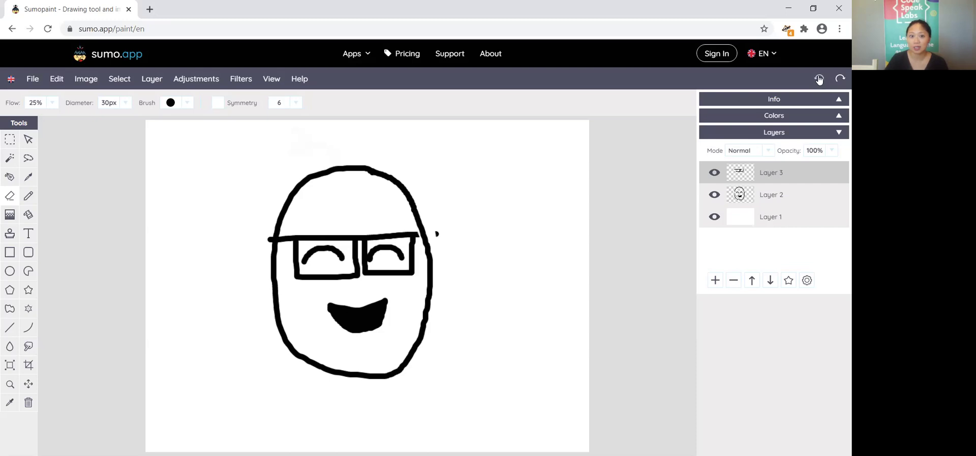
{"action": "left_click", "coordinate": [819, 80]}
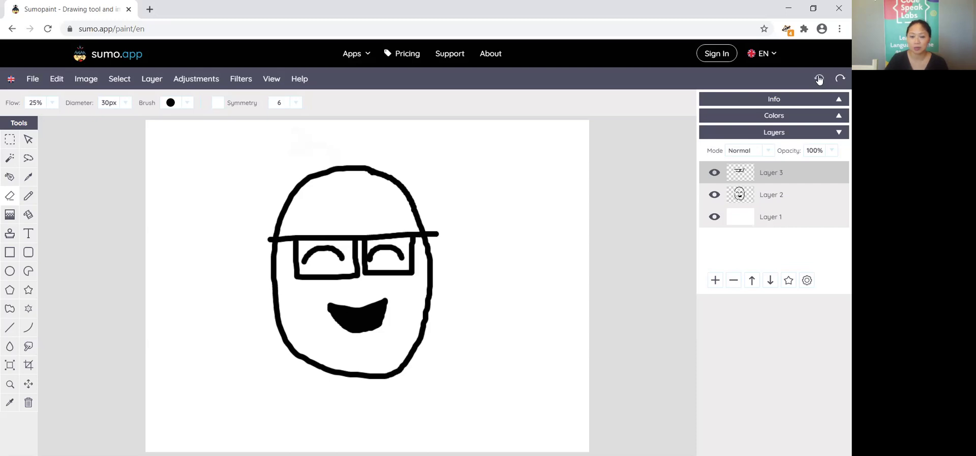
{"action": "left_click", "coordinate": [28, 196]}
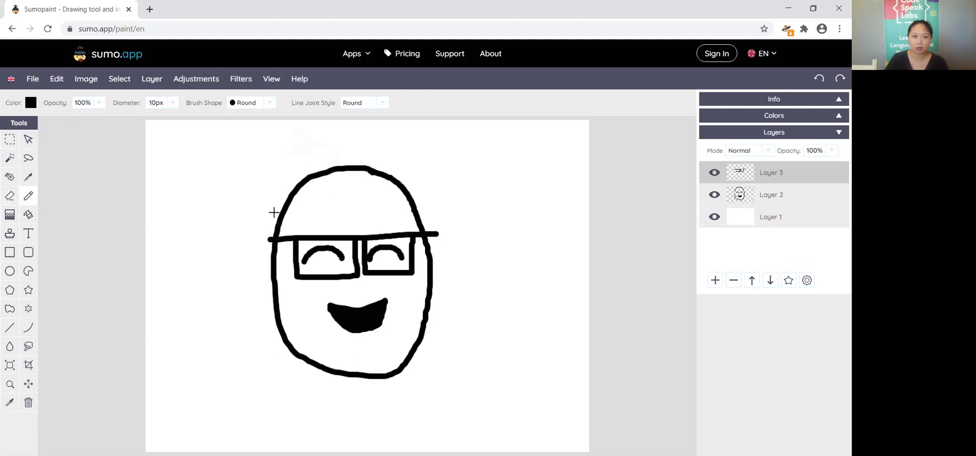
Step: Draw the bob hair outline with a forehead hairline, then add two strands inside the left side
{"action": "left_click_drag", "start_coordinate": [270, 215], "coordinate": [425, 217]}
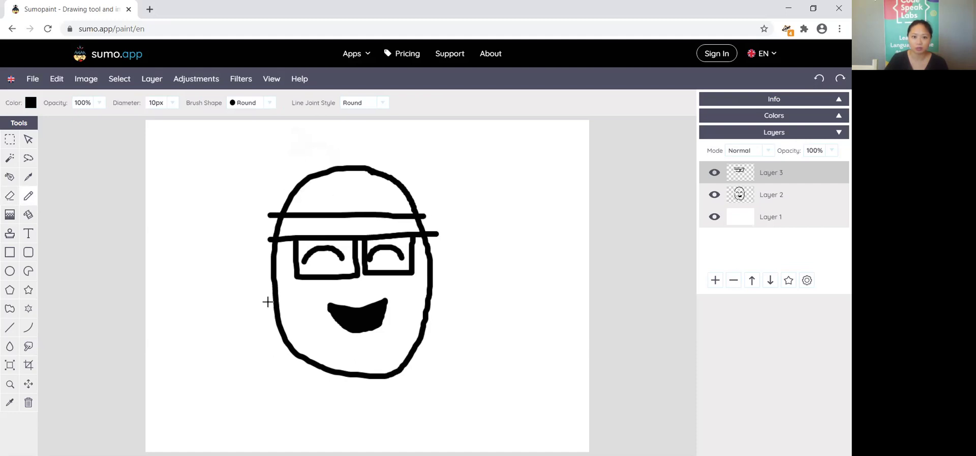
{"action": "mouse_move", "coordinate": [273, 218]}
{"action": "left_mouse_down"}
{"action": "mouse_move", "coordinate": [278, 318]}
{"action": "mouse_move", "coordinate": [237, 287]}
{"action": "left_mouse_up"}
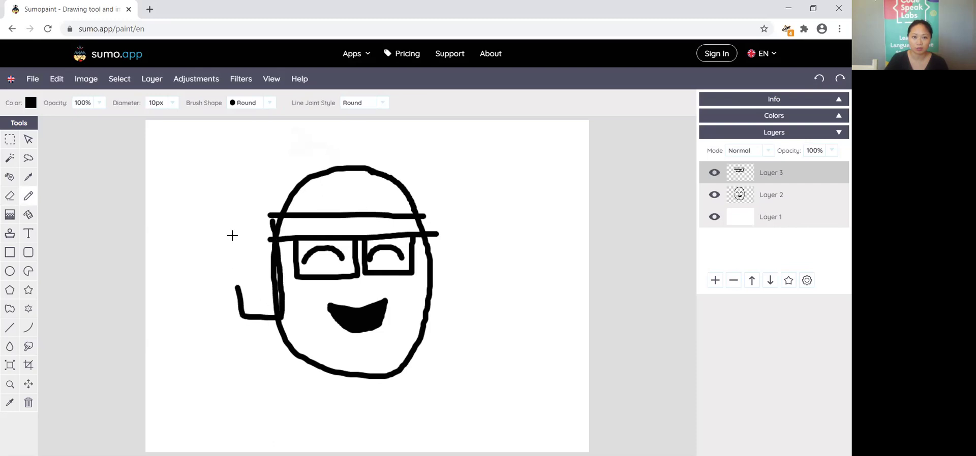
{"action": "mouse_move", "coordinate": [233, 236]}
{"action": "left_mouse_down"}
{"action": "mouse_move", "coordinate": [342, 151]}
{"action": "mouse_move", "coordinate": [394, 150]}
{"action": "mouse_move", "coordinate": [452, 188]}
{"action": "mouse_move", "coordinate": [476, 242]}
{"action": "mouse_move", "coordinate": [476, 318]}
{"action": "mouse_move", "coordinate": [423, 321]}
{"action": "mouse_move", "coordinate": [424, 222]}
{"action": "mouse_move", "coordinate": [424, 316]}
{"action": "left_mouse_up"}
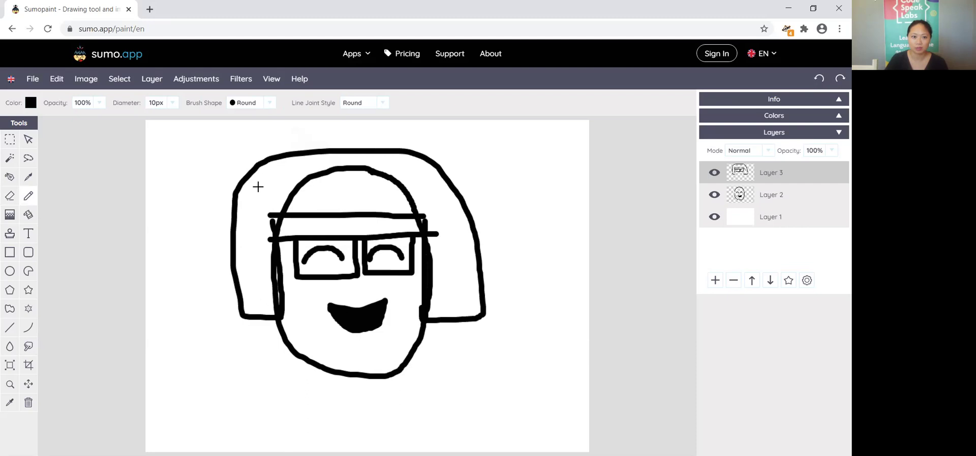
{"action": "left_click_drag", "start_coordinate": [260, 180], "coordinate": [249, 299]}
{"action": "mouse_move", "coordinate": [267, 157]}
{"action": "left_mouse_down"}
{"action": "mouse_move", "coordinate": [261, 283]}
{"action": "mouse_move", "coordinate": [280, 172]}
{"action": "mouse_move", "coordinate": [282, 206]}
{"action": "left_mouse_up"}
Step: Draw seven vertical bang strands across the forehead down to the glasses
{"action": "left_click_drag", "start_coordinate": [299, 162], "coordinate": [304, 218]}
{"action": "left_click_drag", "start_coordinate": [311, 179], "coordinate": [321, 235]}
{"action": "left_click_drag", "start_coordinate": [328, 164], "coordinate": [340, 212]}
{"action": "left_click_drag", "start_coordinate": [354, 160], "coordinate": [364, 209]}
{"action": "left_click_drag", "start_coordinate": [376, 185], "coordinate": [381, 228]}
{"action": "left_click_drag", "start_coordinate": [393, 160], "coordinate": [403, 219]}
{"action": "left_click_drag", "start_coordinate": [421, 171], "coordinate": [430, 237]}
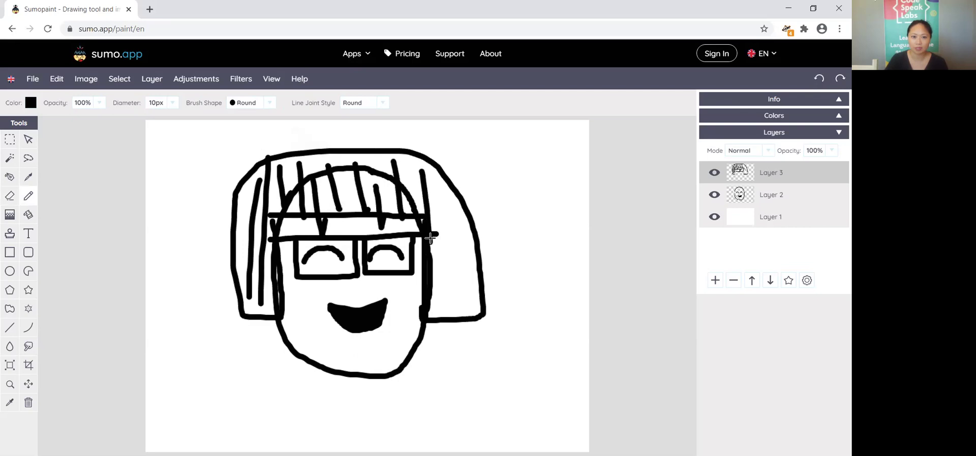
Step: Add three strands inside the right hair and two short bangs near the top
{"action": "left_click_drag", "start_coordinate": [446, 197], "coordinate": [455, 311]}
{"action": "left_click_drag", "start_coordinate": [464, 247], "coordinate": [466, 323]}
{"action": "left_click_drag", "start_coordinate": [431, 248], "coordinate": [448, 305]}
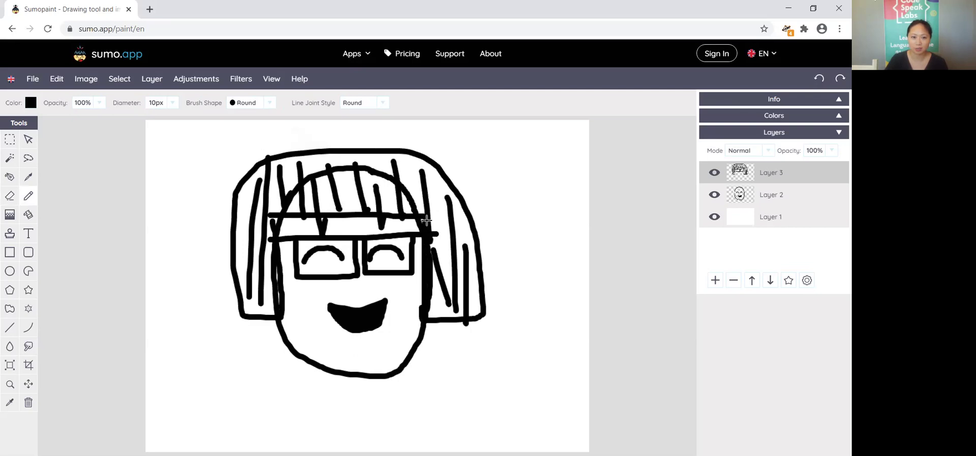
{"action": "mouse_move", "coordinate": [372, 170]}
{"action": "left_mouse_down"}
{"action": "mouse_move", "coordinate": [371, 194]}
{"action": "mouse_move", "coordinate": [348, 206]}
{"action": "left_mouse_up"}
{"action": "left_click_drag", "start_coordinate": [331, 161], "coordinate": [332, 174]}
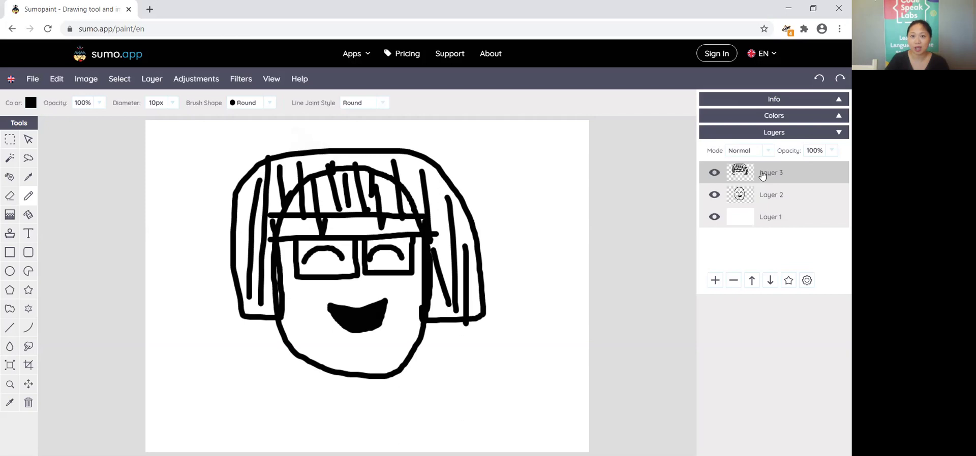
Step: On Layer 1, paint dark purple pencil lines along the inner edges of the hair
{"action": "left_click", "coordinate": [771, 218]}
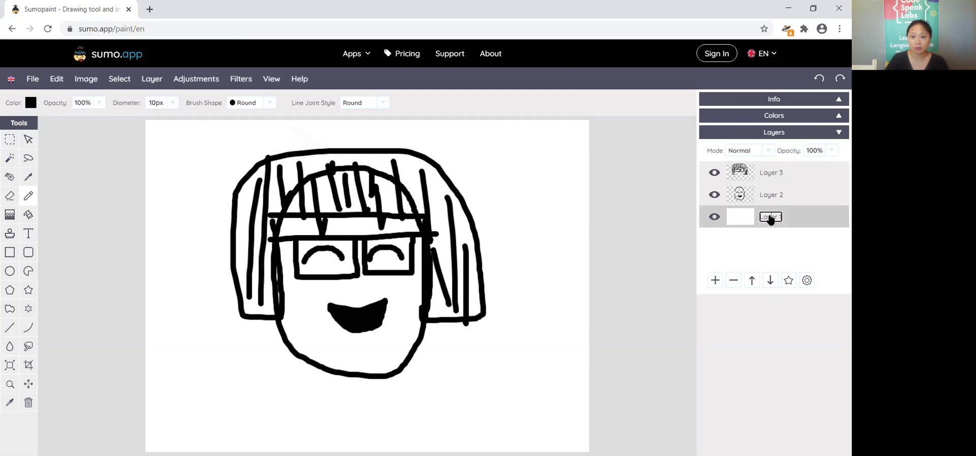
{"action": "left_click", "coordinate": [813, 220]}
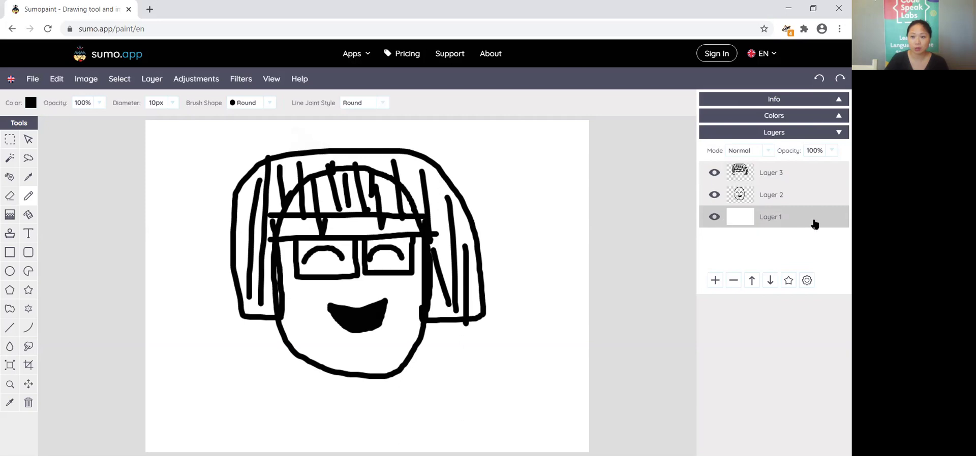
{"action": "left_click", "coordinate": [836, 117]}
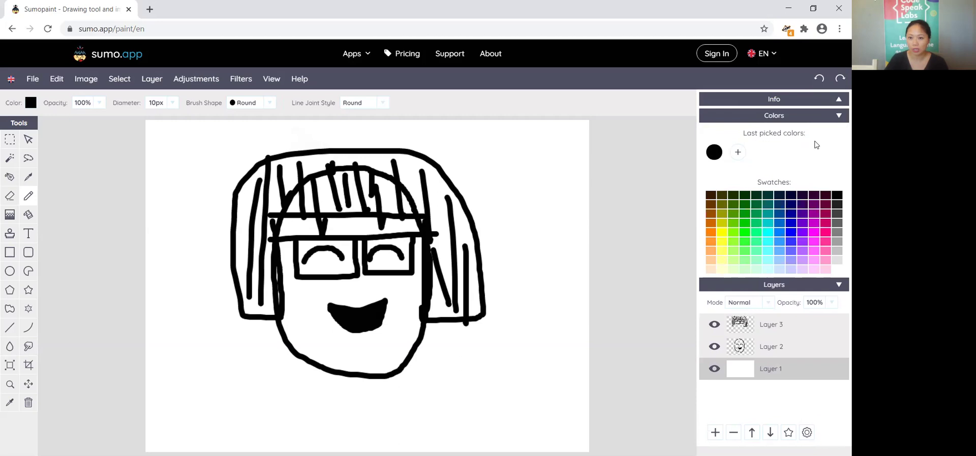
{"action": "left_click", "coordinate": [802, 214]}
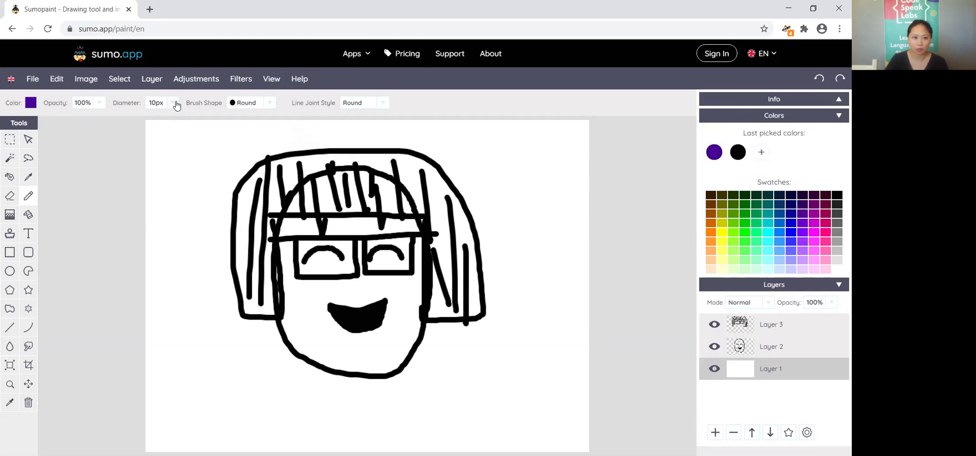
{"action": "mouse_move", "coordinate": [305, 158]}
{"action": "left_mouse_down"}
{"action": "mouse_move", "coordinate": [260, 167]}
{"action": "mouse_move", "coordinate": [231, 215]}
{"action": "mouse_move", "coordinate": [236, 204]}
{"action": "mouse_move", "coordinate": [246, 313]}
{"action": "mouse_move", "coordinate": [271, 315]}
{"action": "mouse_move", "coordinate": [276, 293]}
{"action": "left_mouse_up"}
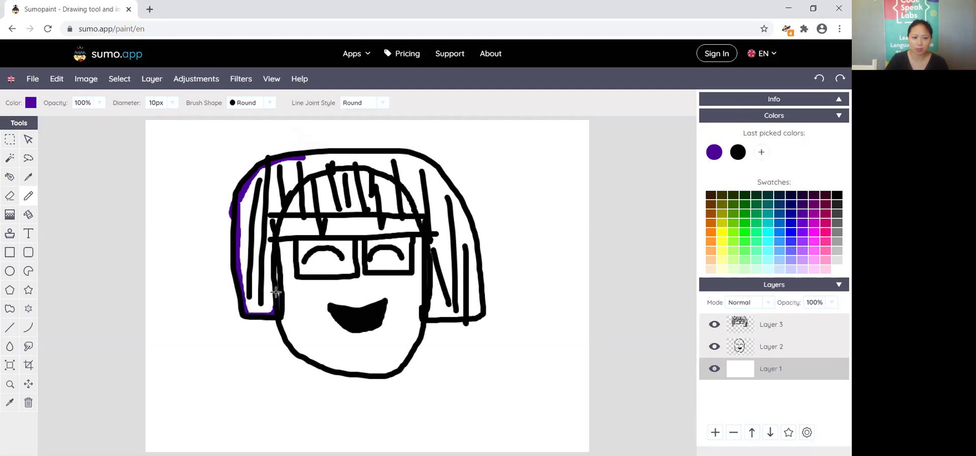
{"action": "mouse_move", "coordinate": [274, 243]}
{"action": "left_mouse_down"}
{"action": "mouse_move", "coordinate": [282, 201]}
{"action": "mouse_move", "coordinate": [278, 215]}
{"action": "mouse_move", "coordinate": [427, 208]}
{"action": "mouse_move", "coordinate": [392, 211]}
{"action": "mouse_move", "coordinate": [433, 210]}
{"action": "mouse_move", "coordinate": [421, 210]}
{"action": "mouse_move", "coordinate": [434, 225]}
{"action": "mouse_move", "coordinate": [433, 315]}
{"action": "mouse_move", "coordinate": [462, 316]}
{"action": "mouse_move", "coordinate": [431, 316]}
{"action": "mouse_move", "coordinate": [485, 314]}
{"action": "mouse_move", "coordinate": [469, 210]}
{"action": "mouse_move", "coordinate": [433, 163]}
{"action": "mouse_move", "coordinate": [295, 153]}
{"action": "mouse_move", "coordinate": [325, 153]}
{"action": "left_mouse_up"}
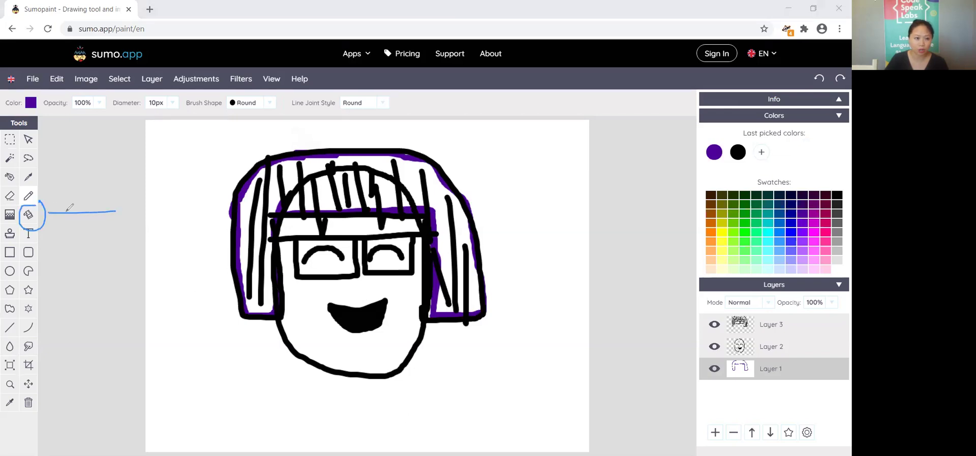
{"action": "mouse_move", "coordinate": [59, 202]}
{"action": "left_mouse_down"}
{"action": "mouse_move", "coordinate": [49, 219]}
{"action": "mouse_move", "coordinate": [88, 226]}
{"action": "left_mouse_up"}
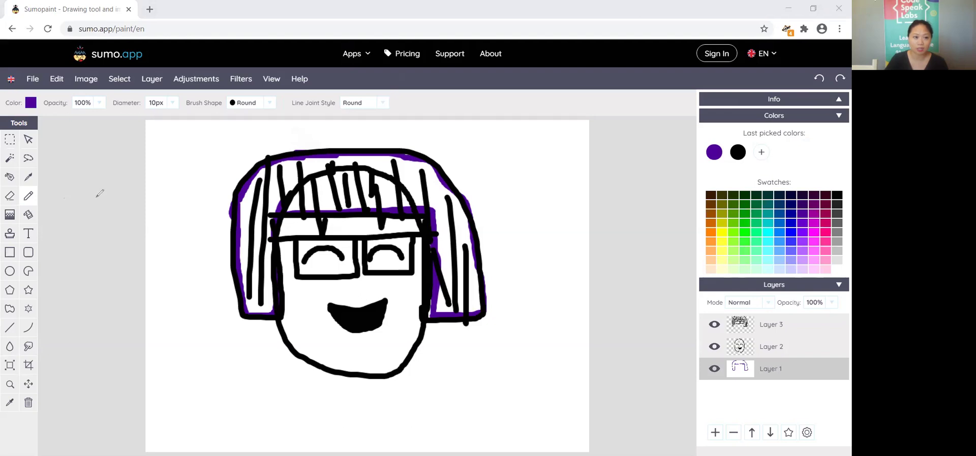
Step: Fill the hair area on Layer 1 with solid purple using the Paint Bucket
{"action": "left_click", "coordinate": [28, 214]}
{"action": "left_click", "coordinate": [342, 174]}
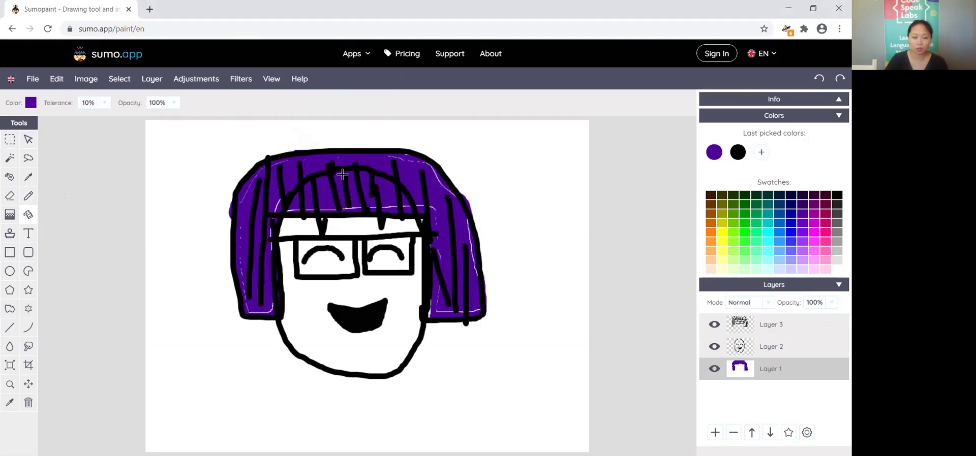
{"action": "left_click", "coordinate": [29, 199]}
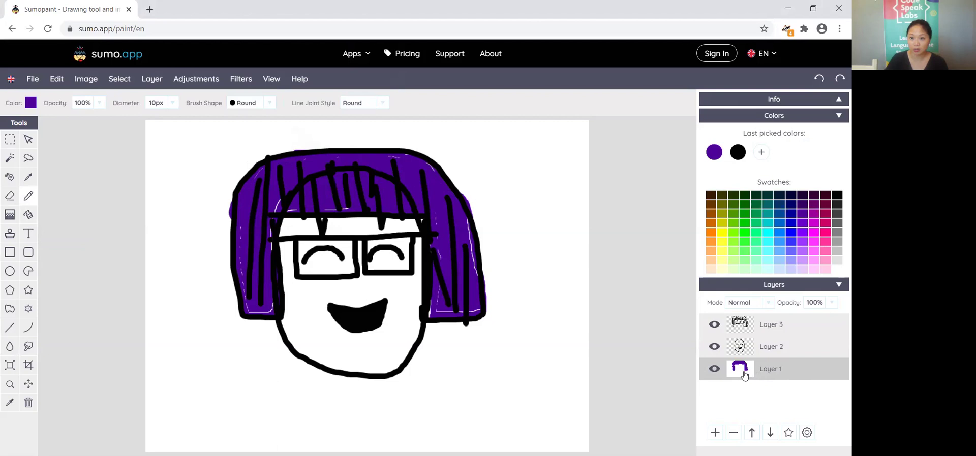
Step: Hide and show Layer 1 twice to check the purple hair and background
{"action": "left_click", "coordinate": [715, 370]}
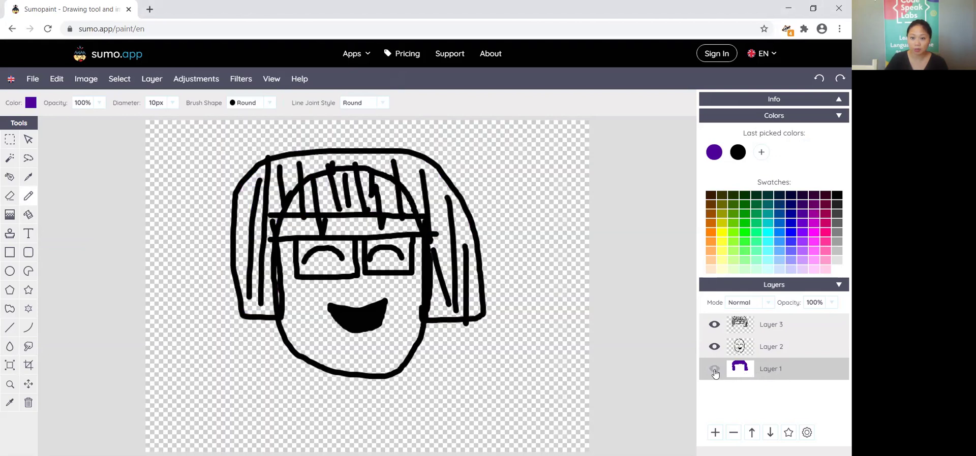
{"action": "left_click", "coordinate": [714, 371]}
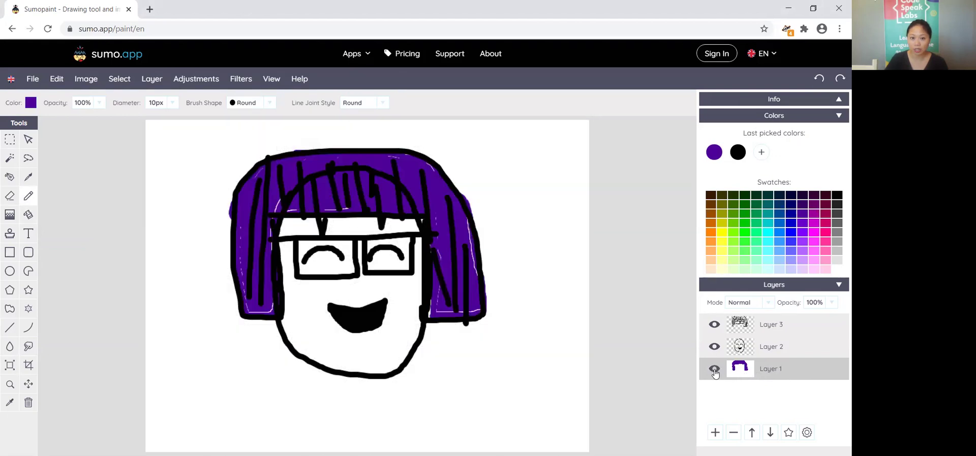
{"action": "left_click", "coordinate": [714, 371]}
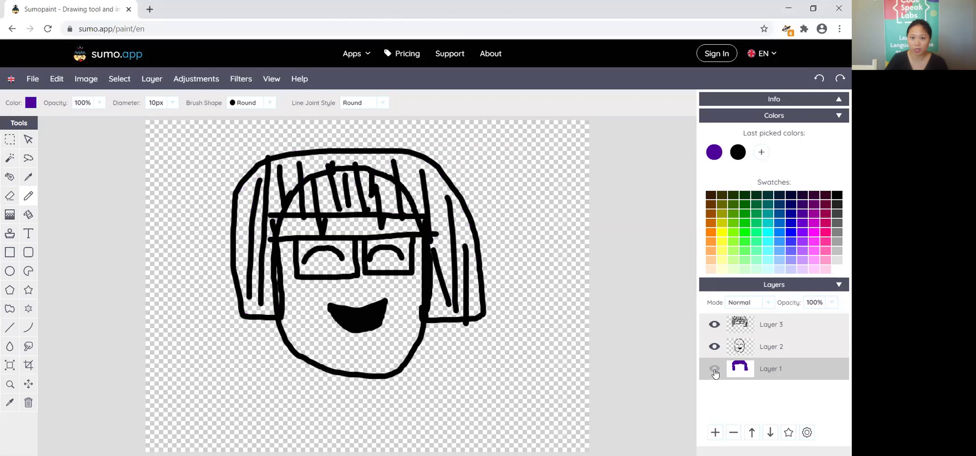
{"action": "left_click", "coordinate": [714, 370]}
Step: Check the face and line layers by toggling Layers 2, 3 and 1, then open the File menu
{"action": "left_click", "coordinate": [714, 347]}
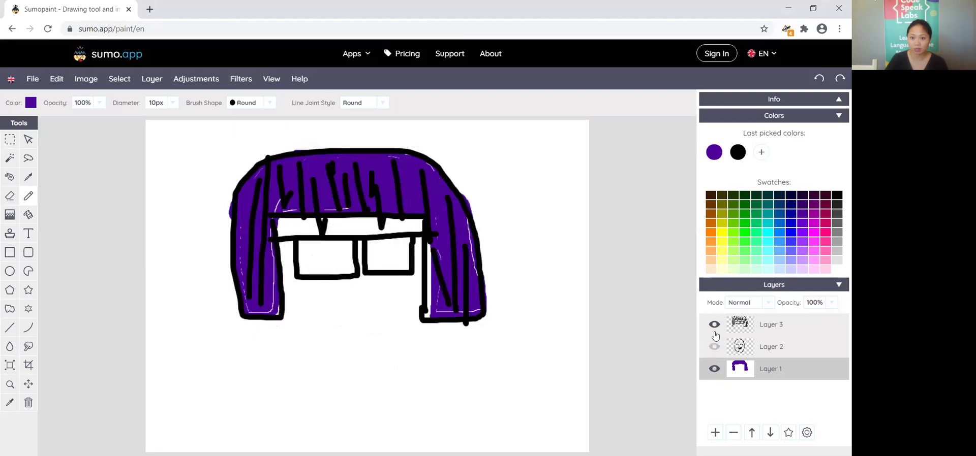
{"action": "left_click", "coordinate": [714, 325]}
{"action": "left_click", "coordinate": [714, 324]}
{"action": "left_click", "coordinate": [714, 348]}
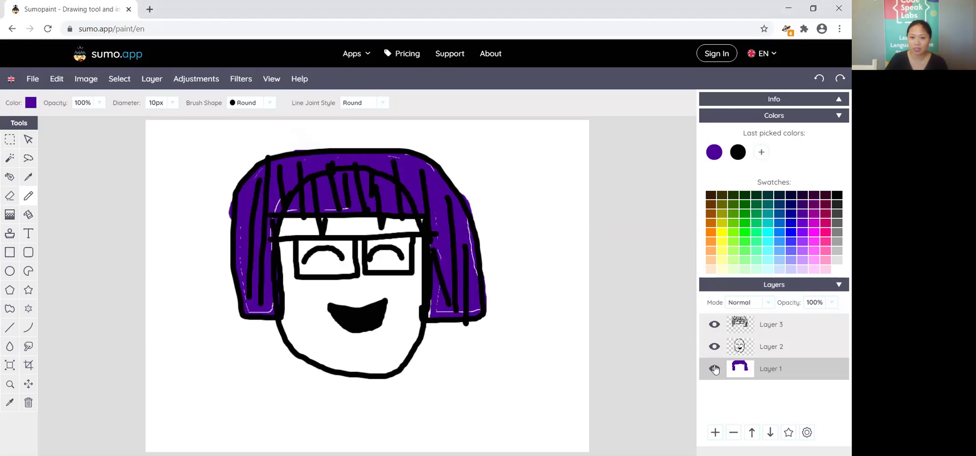
{"action": "left_click", "coordinate": [714, 371]}
{"action": "left_click", "coordinate": [714, 370]}
{"action": "left_click", "coordinate": [714, 348]}
{"action": "left_click", "coordinate": [715, 348]}
{"action": "left_click", "coordinate": [33, 80]}
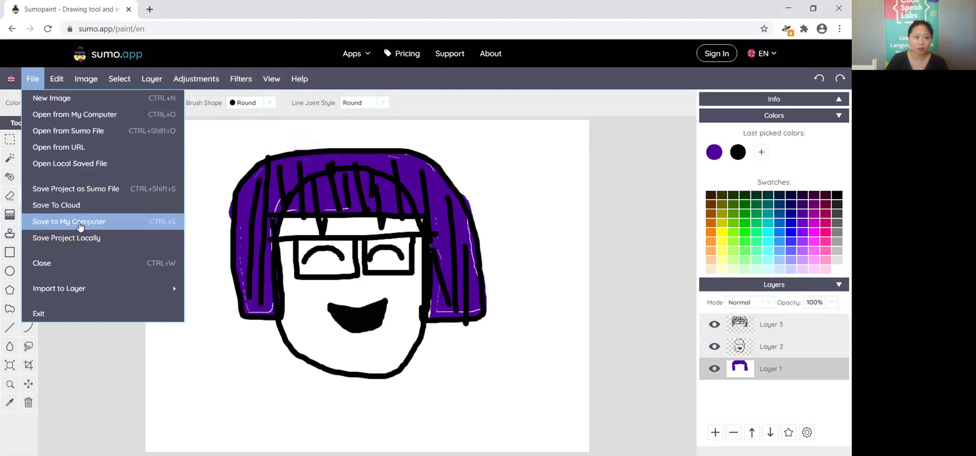
Step: Save the full drawing to the computer as purplehair.png
{"action": "left_click", "coordinate": [80, 226]}
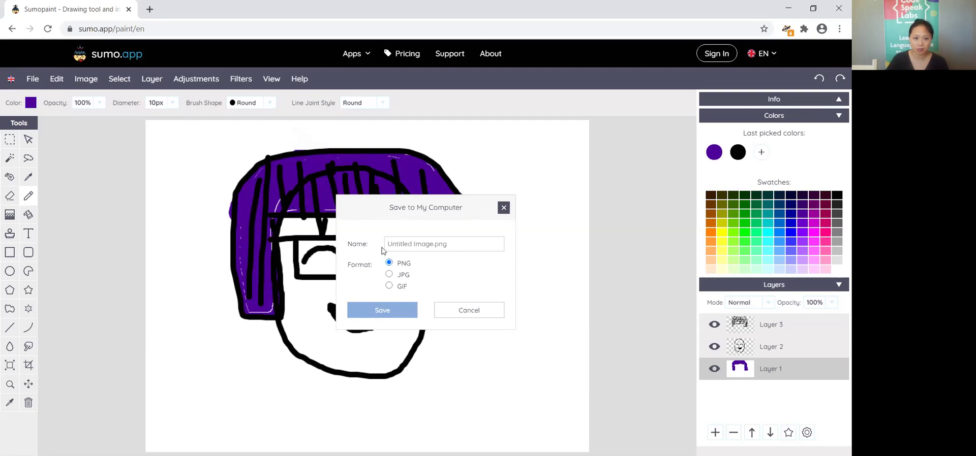
{"action": "type", "text": "purple"}
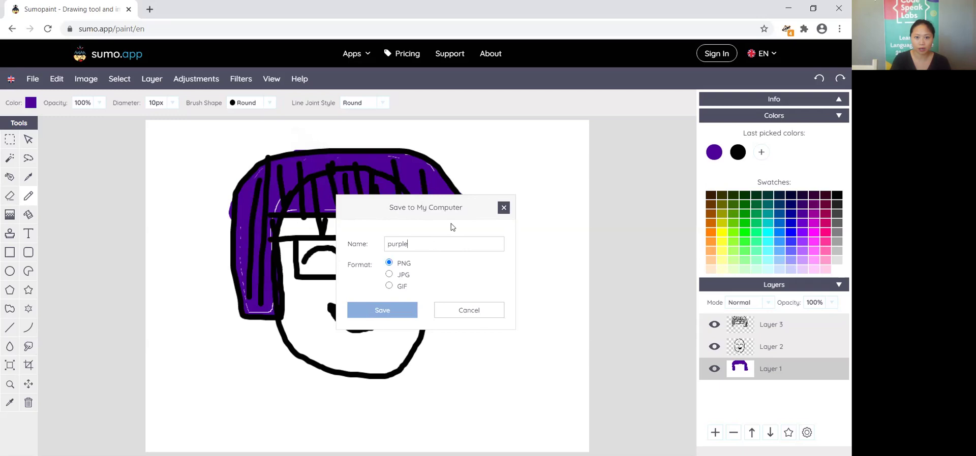
{"action": "type", "text": "hair"}
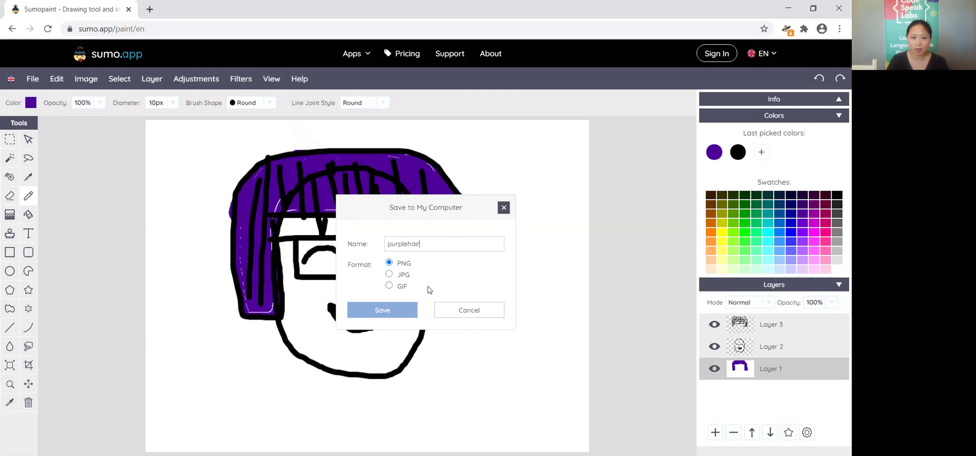
{"action": "left_click", "coordinate": [397, 311]}
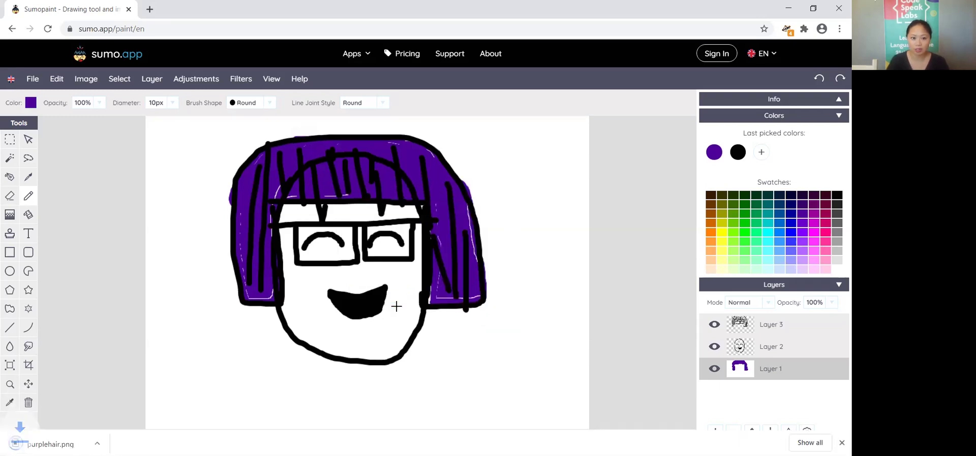
Step: Restore the browser window and open the downloaded purplehair.png to check it
{"action": "left_click", "coordinate": [815, 12]}
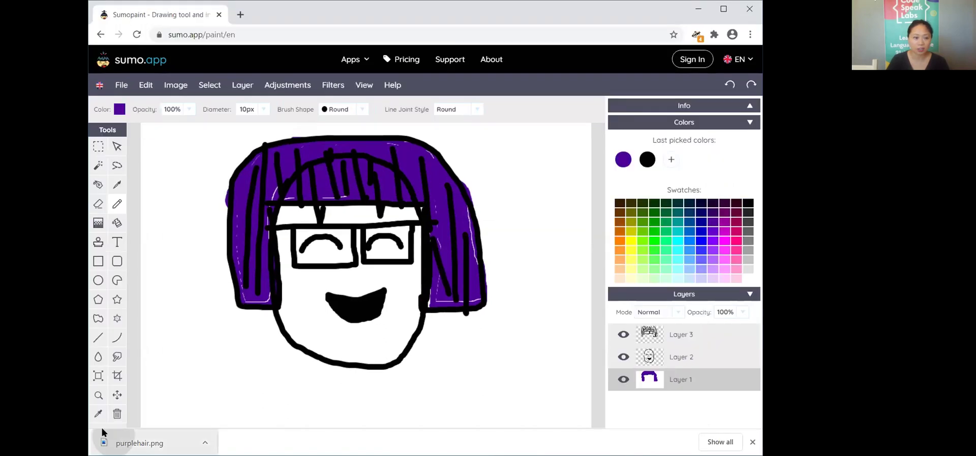
{"action": "left_click", "coordinate": [103, 435]}
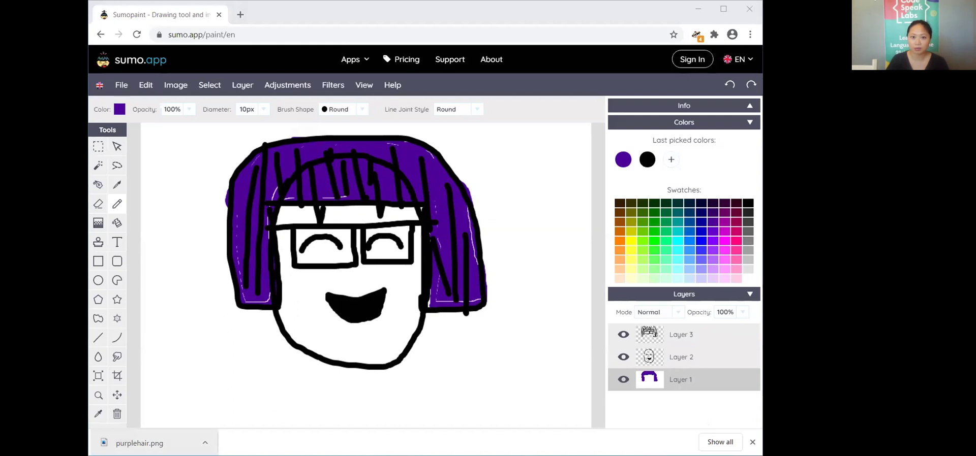
{"action": "left_click", "coordinate": [740, 83]}
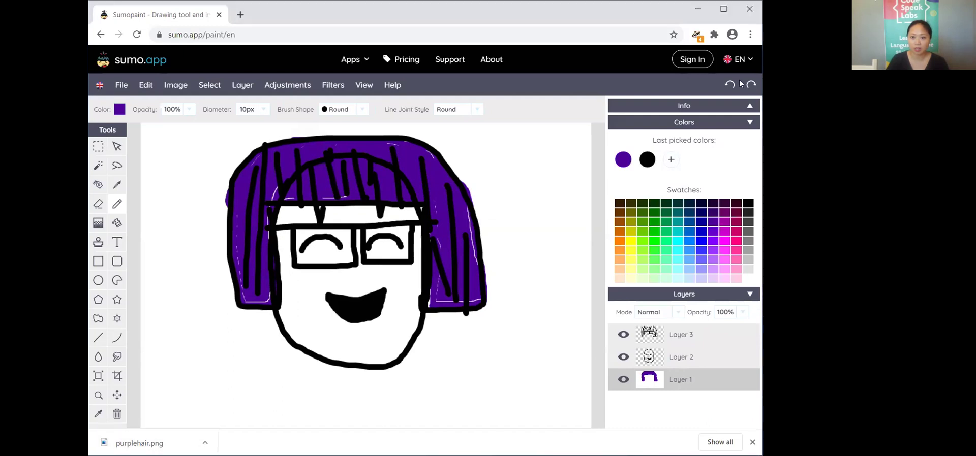
Step: Hide Layers 3 and 1 so only the face on Layer 2 shows, then open the File menu
{"action": "left_click", "coordinate": [625, 337]}
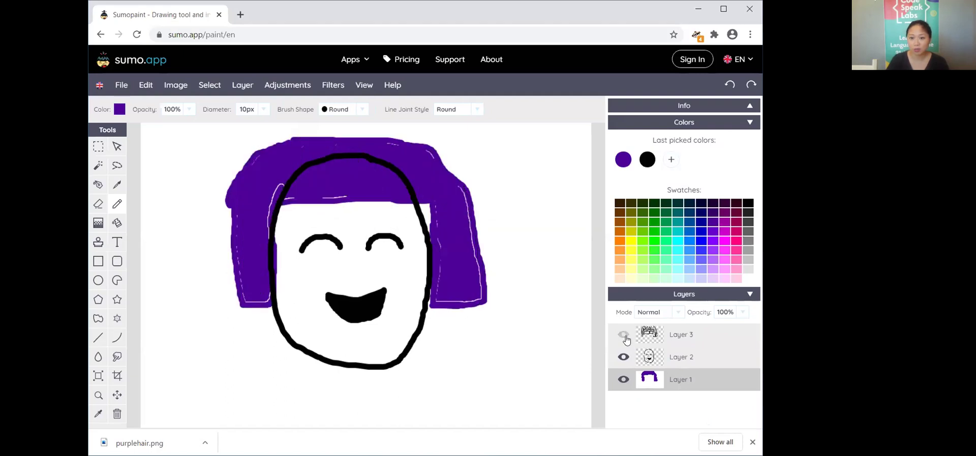
{"action": "left_click", "coordinate": [624, 381]}
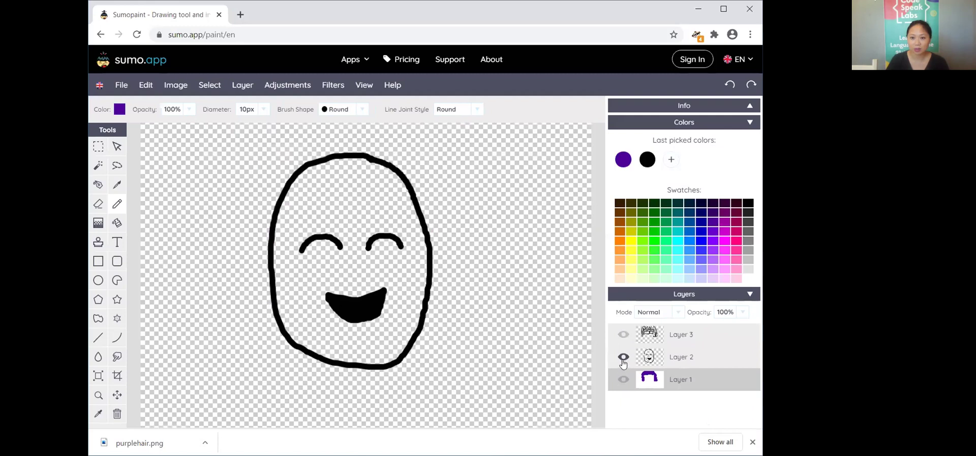
{"action": "left_click", "coordinate": [623, 359]}
{"action": "left_click", "coordinate": [624, 358]}
{"action": "left_click", "coordinate": [242, 85]}
{"action": "left_click", "coordinate": [122, 85]}
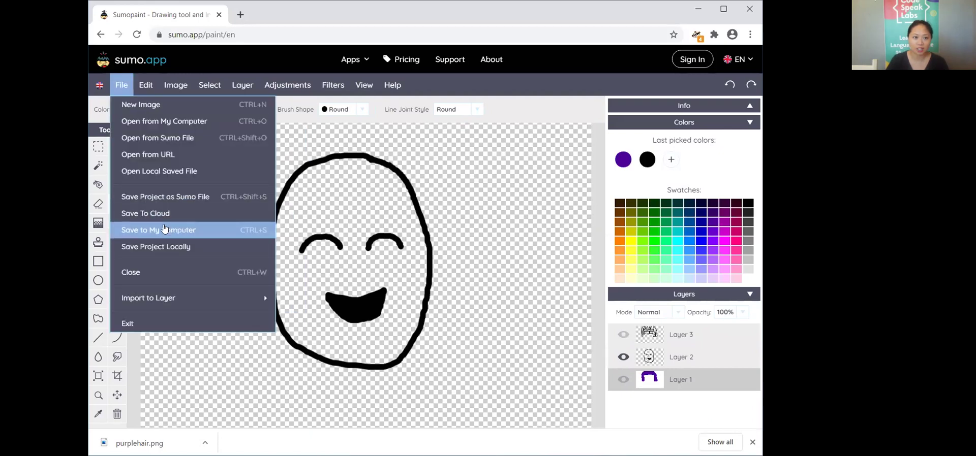
Step: Save the face-only image as face.png and open the download to check it
{"action": "left_click", "coordinate": [163, 230]}
{"action": "type", "text": "face"}
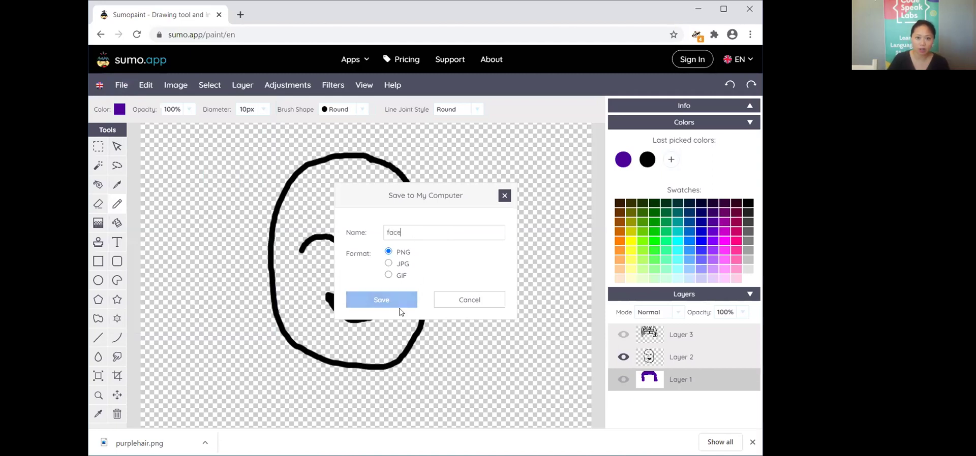
{"action": "left_click", "coordinate": [389, 301]}
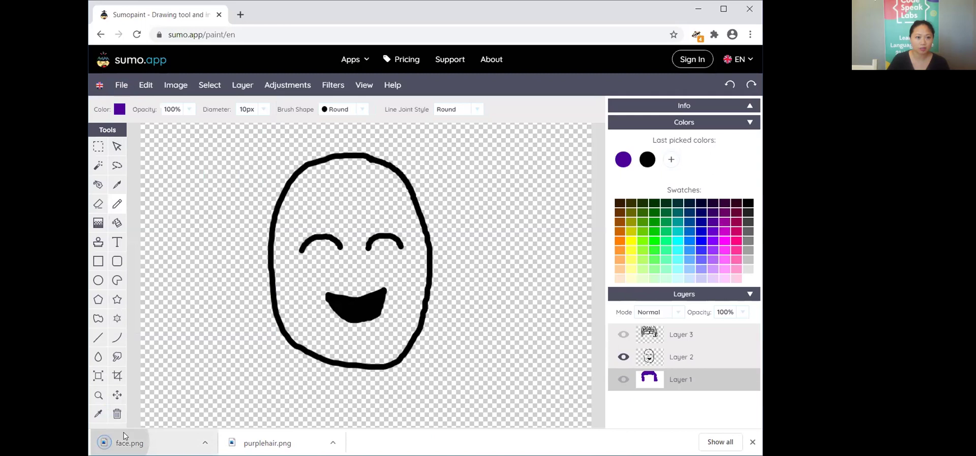
{"action": "left_click", "coordinate": [123, 432]}
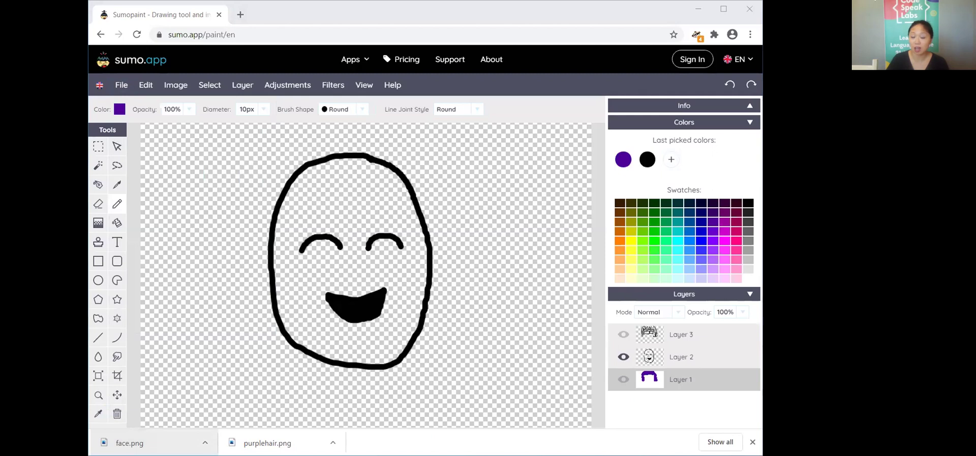
{"action": "left_click", "coordinate": [636, 61]}
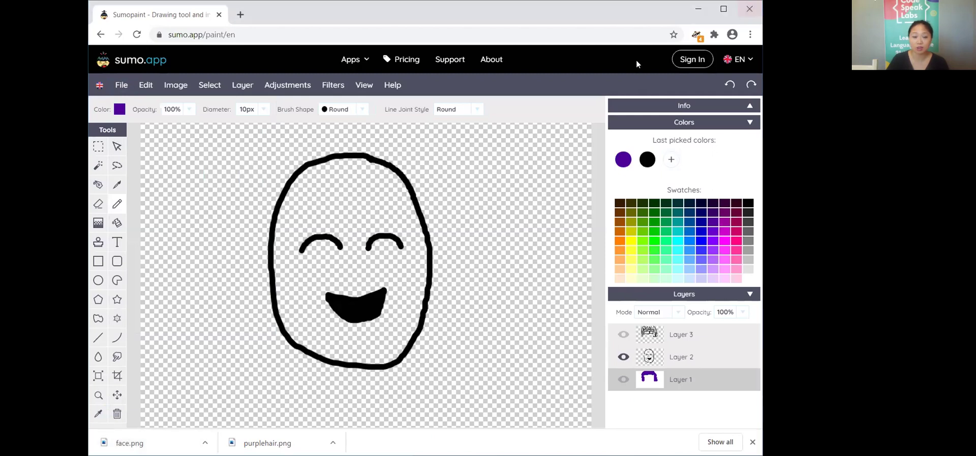
Step: Make Layers 3 and 1 visible again and maximize the browser window
{"action": "left_click", "coordinate": [623, 334]}
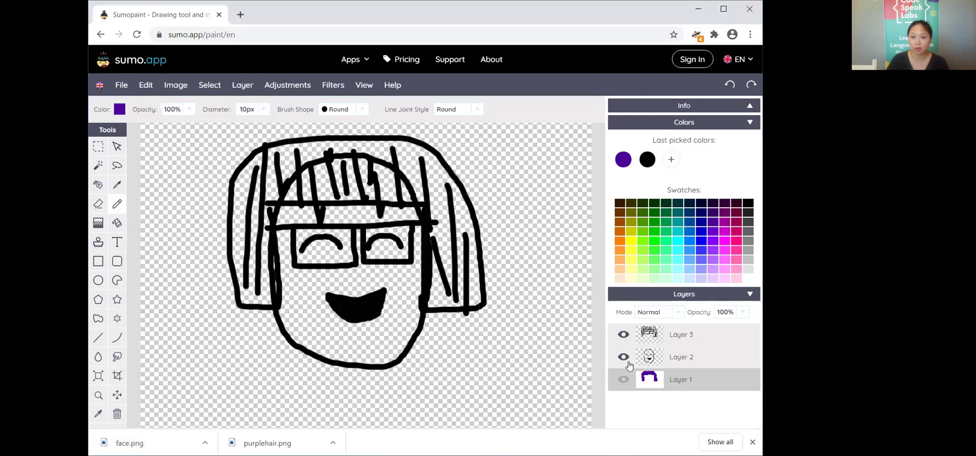
{"action": "left_click", "coordinate": [623, 383]}
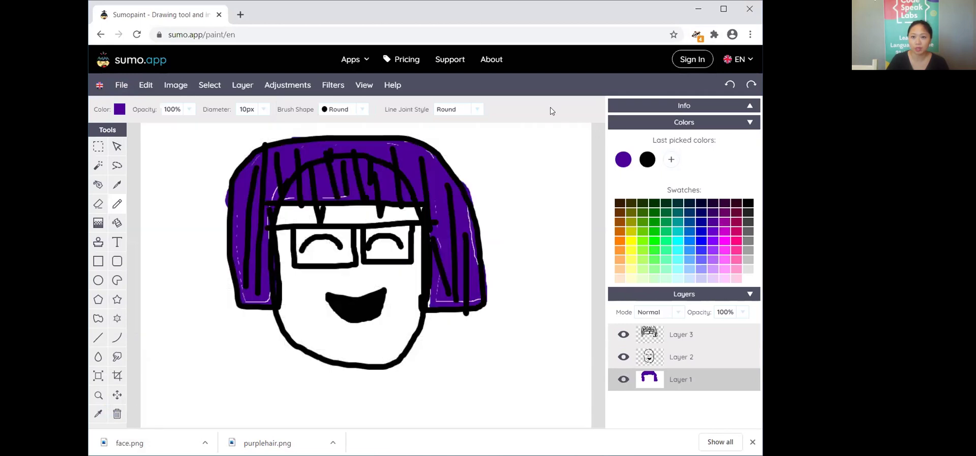
{"action": "left_click", "coordinate": [723, 8]}
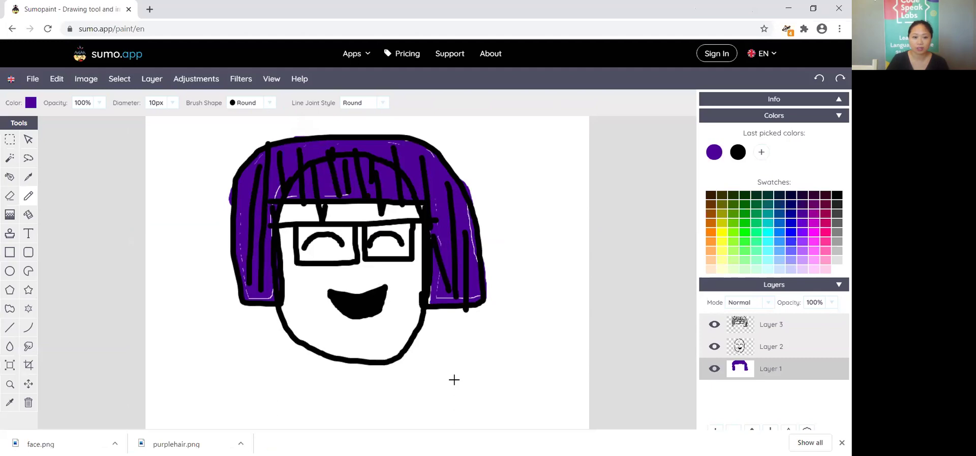